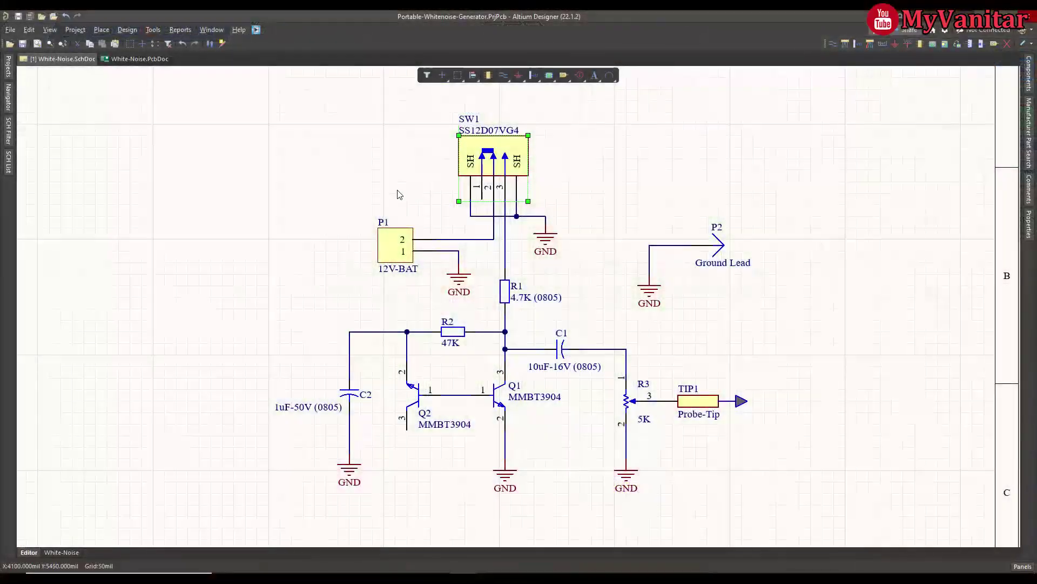
Nudge the White-Noise schematic view slightly to the right.
{"action": "right_click_drag", "start_coordinate": [403, 195], "coordinate": [410, 197]}
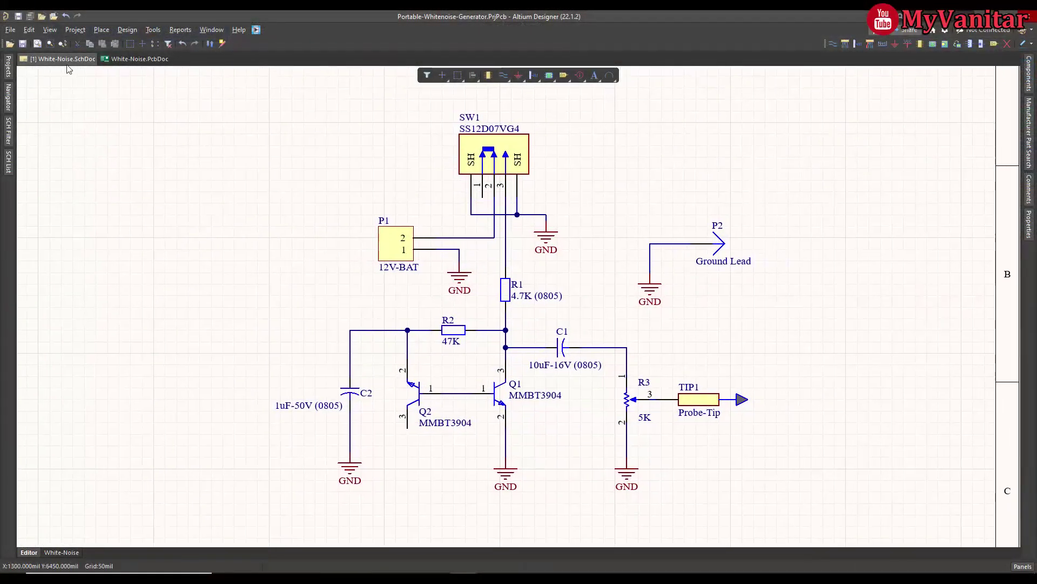
Glance at the board layout, then return to the schematic and reposition it.
{"action": "left_click", "coordinate": [138, 58]}
{"action": "right_click_drag", "start_coordinate": [439, 212], "coordinate": [440, 188]}
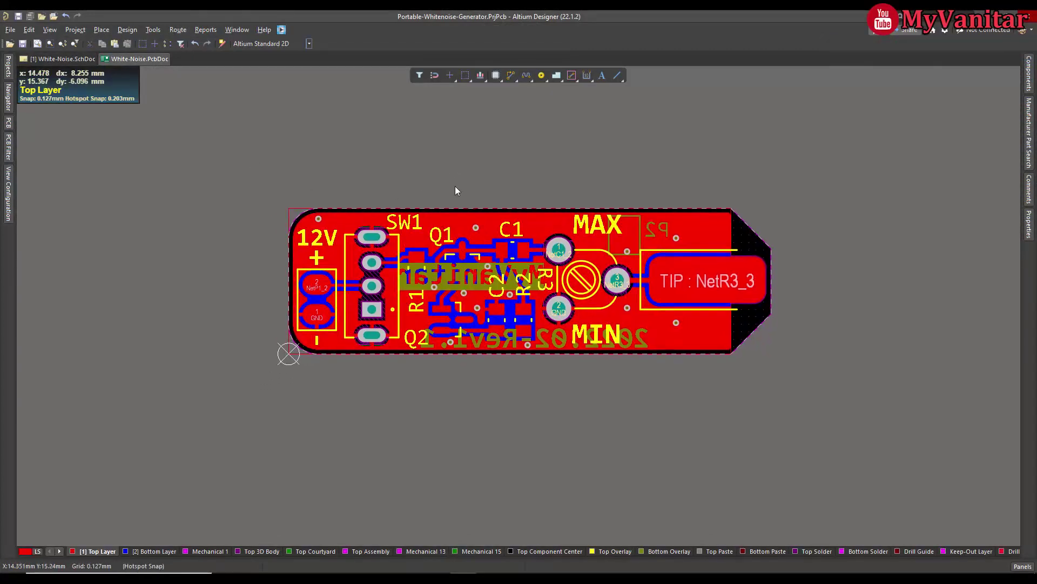
{"action": "scroll", "coordinate": [454, 190], "scroll_direction": "up", "scroll_amount": 1, "text": "ctrl"}
{"action": "scroll", "coordinate": [454, 190], "scroll_direction": "down", "scroll_amount": 1, "text": "ctrl"}
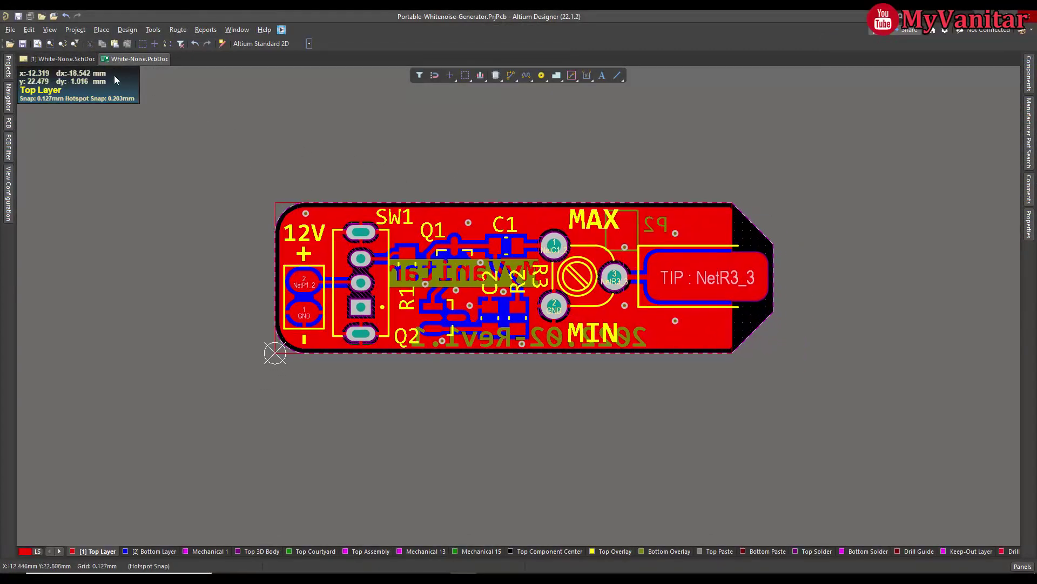
{"action": "left_click", "coordinate": [61, 58]}
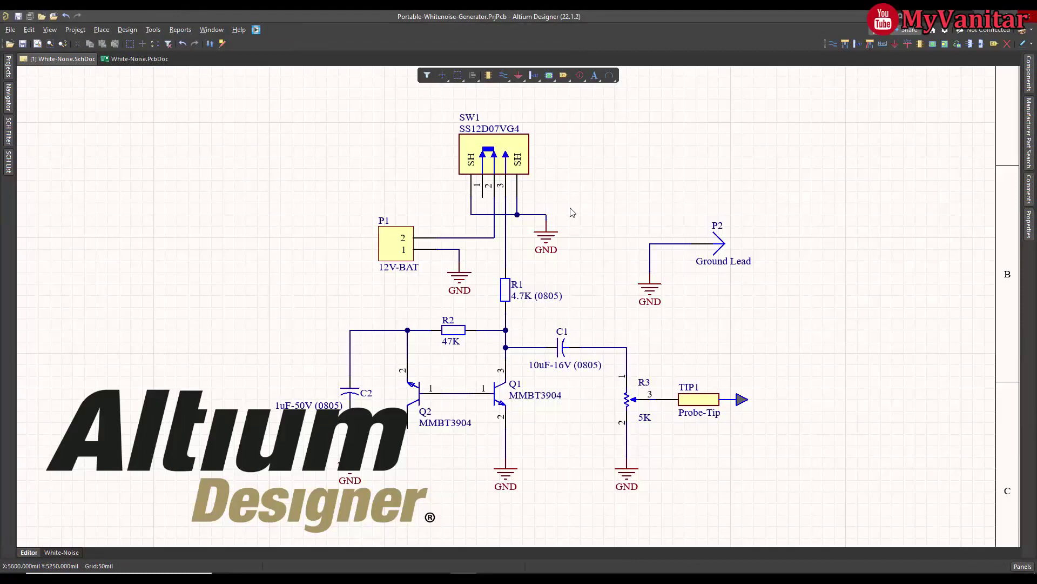
{"action": "right_click_drag", "start_coordinate": [579, 198], "coordinate": [579, 206]}
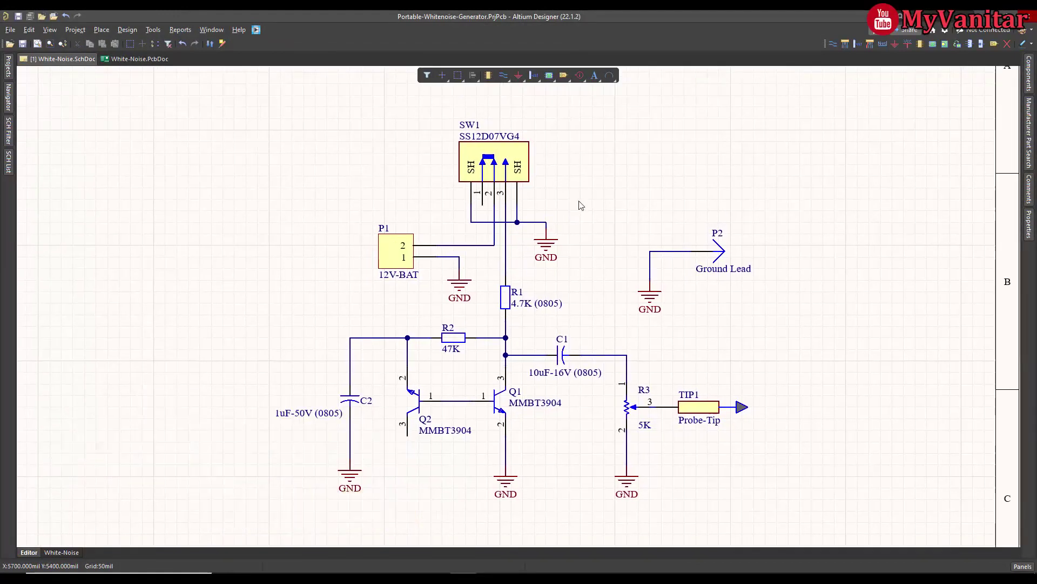
{"action": "right_click_drag", "start_coordinate": [587, 217], "coordinate": [577, 212]}
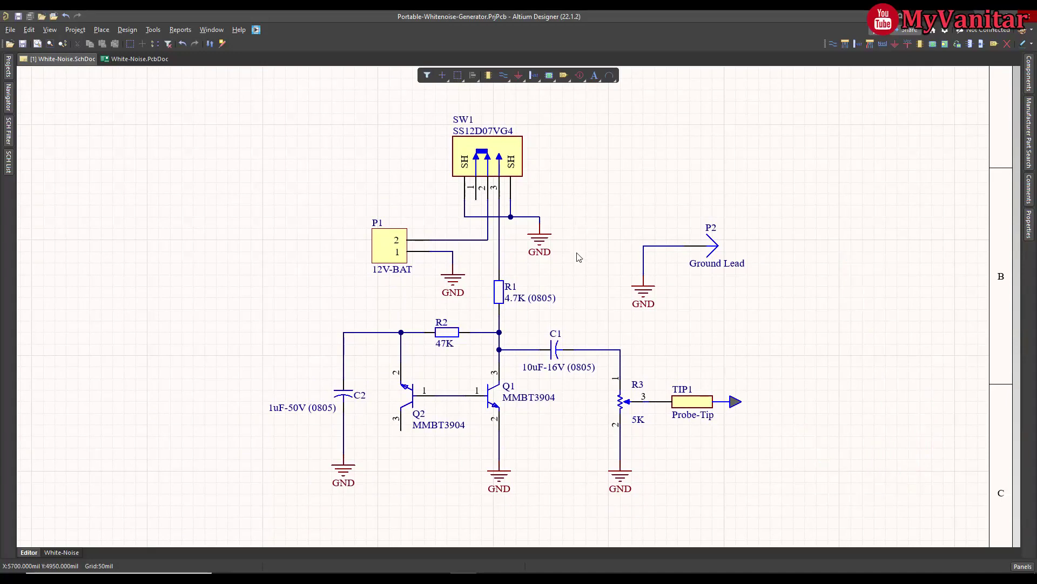
{"action": "scroll", "coordinate": [555, 315], "scroll_direction": "up", "scroll_amount": 1}
{"action": "right_click_drag", "start_coordinate": [559, 313], "coordinate": [565, 298]}
Inspect switch SW1 and battery connector P1, then clear the selection.
{"action": "left_click", "coordinate": [497, 161]}
{"action": "scroll", "coordinate": [519, 244], "scroll_direction": "down", "scroll_amount": 2}
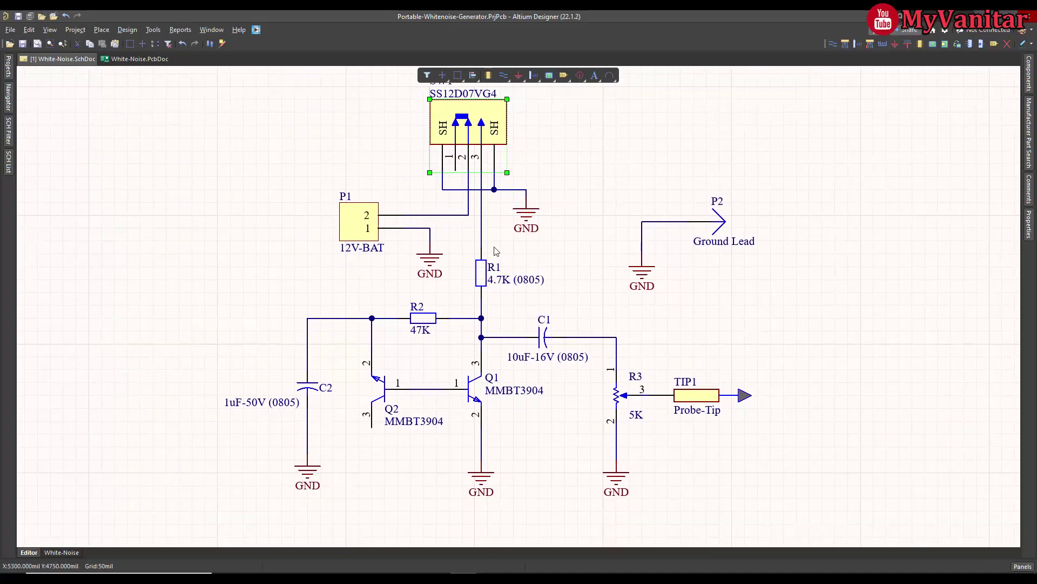
{"action": "left_click", "coordinate": [366, 224]}
{"action": "left_click", "coordinate": [368, 186]}
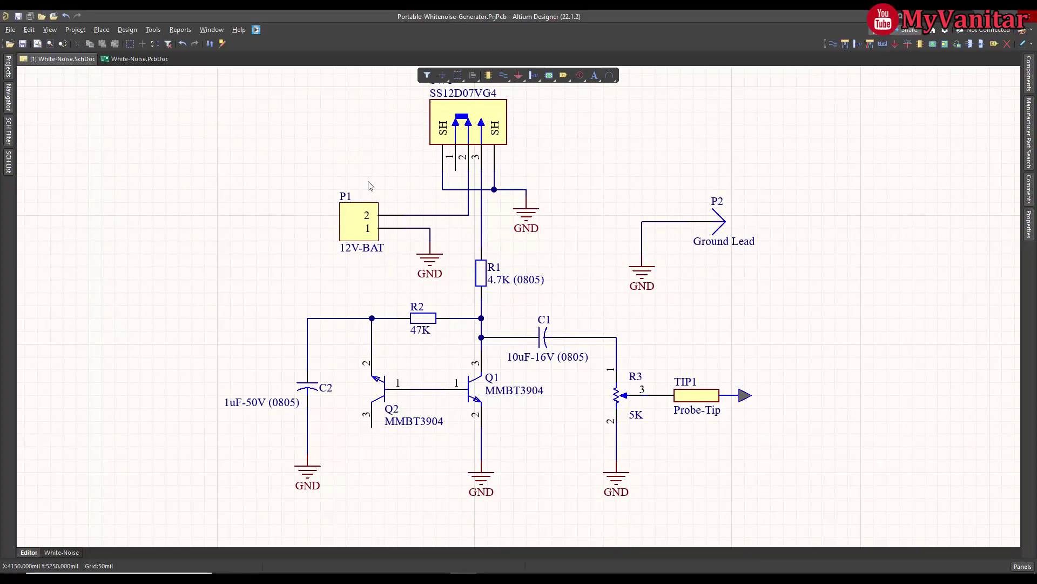
{"action": "right_click_drag", "start_coordinate": [564, 181], "coordinate": [564, 212]}
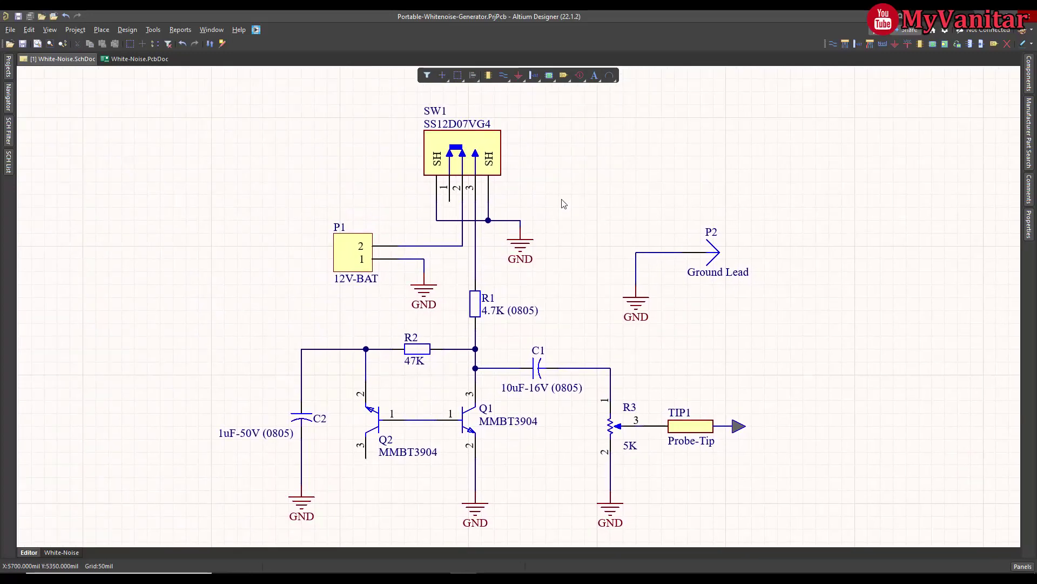
{"action": "right_click_drag", "start_coordinate": [563, 203], "coordinate": [570, 209]}
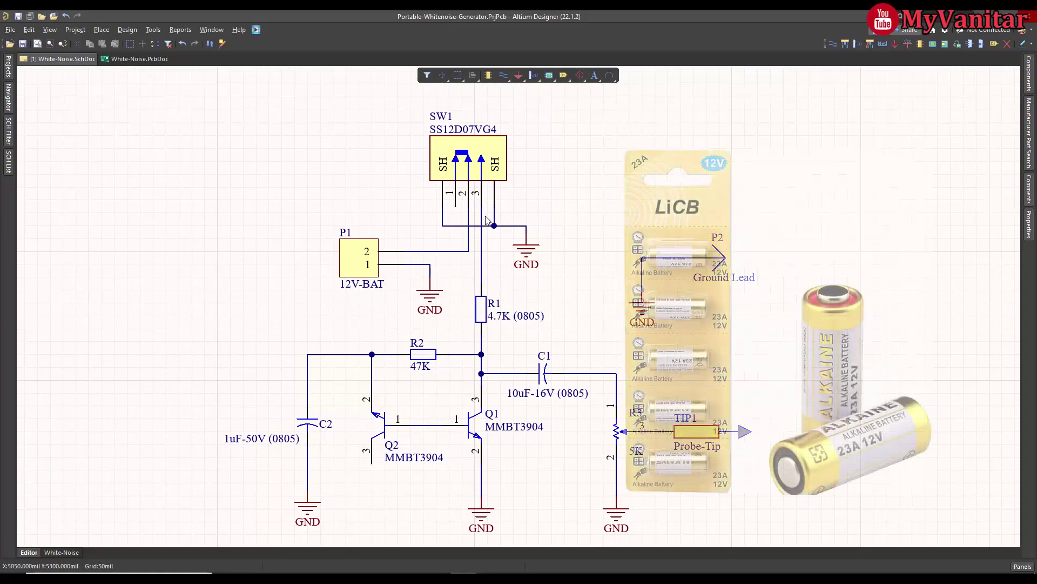
{"action": "right_click_drag", "start_coordinate": [567, 258], "coordinate": [555, 243]}
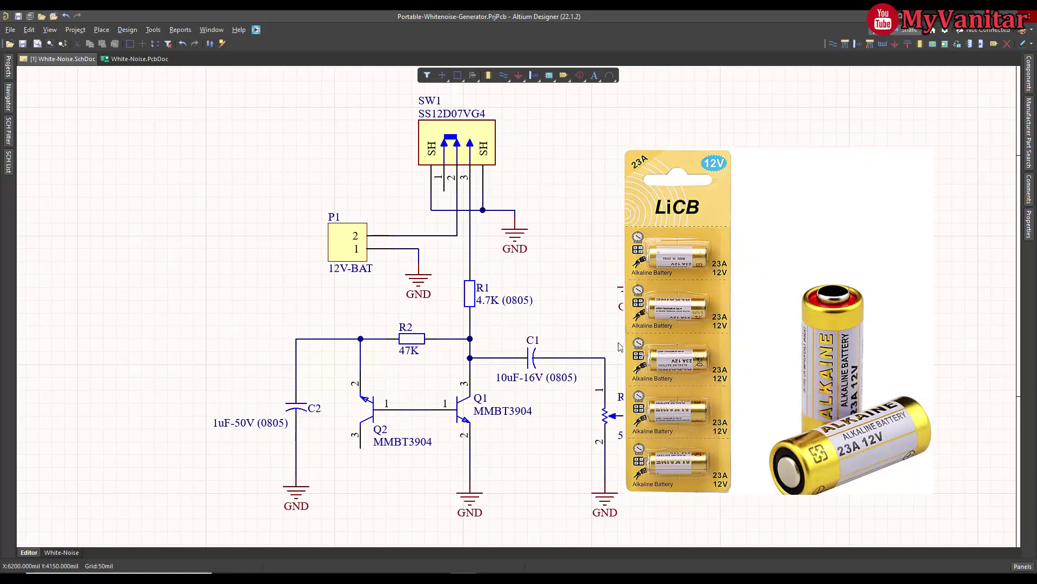
Bring P2, TIP1 and R3 into view and inspect potentiometer R3.
{"action": "right_click_drag", "start_coordinate": [619, 347], "coordinate": [613, 311]}
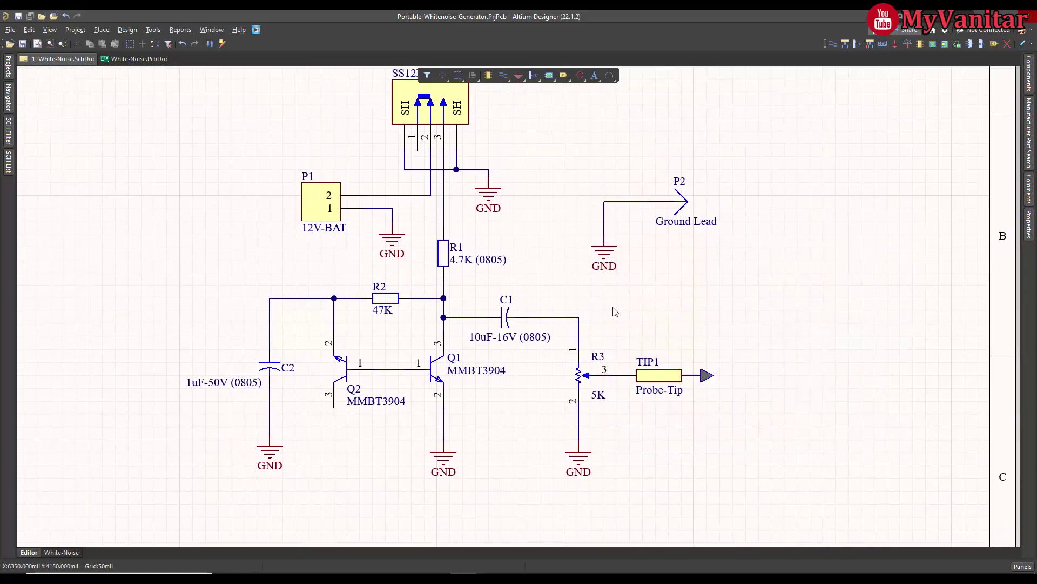
{"action": "left_click", "coordinate": [584, 378]}
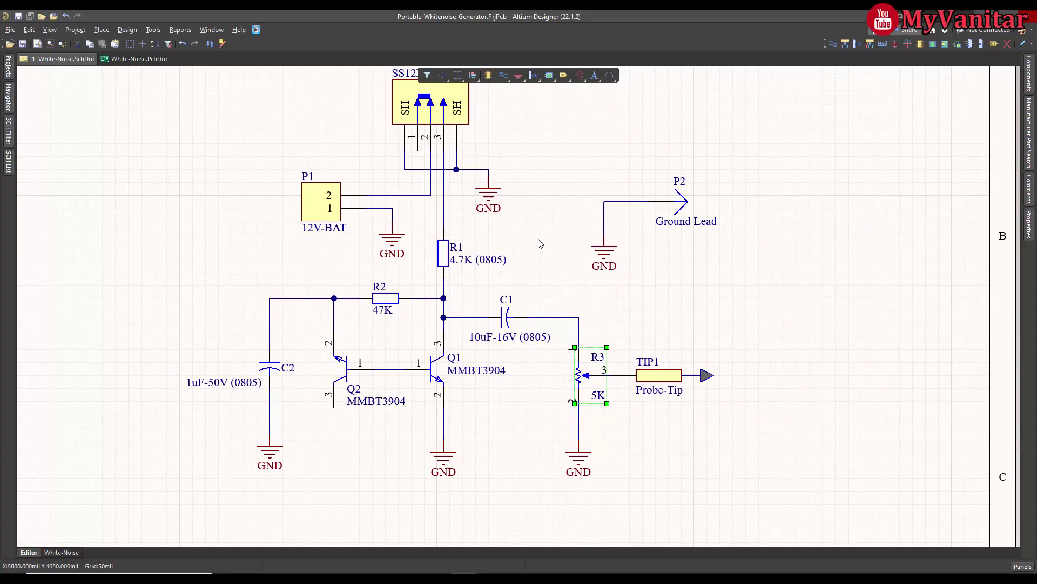
{"action": "right_click_drag", "start_coordinate": [539, 244], "coordinate": [555, 283]}
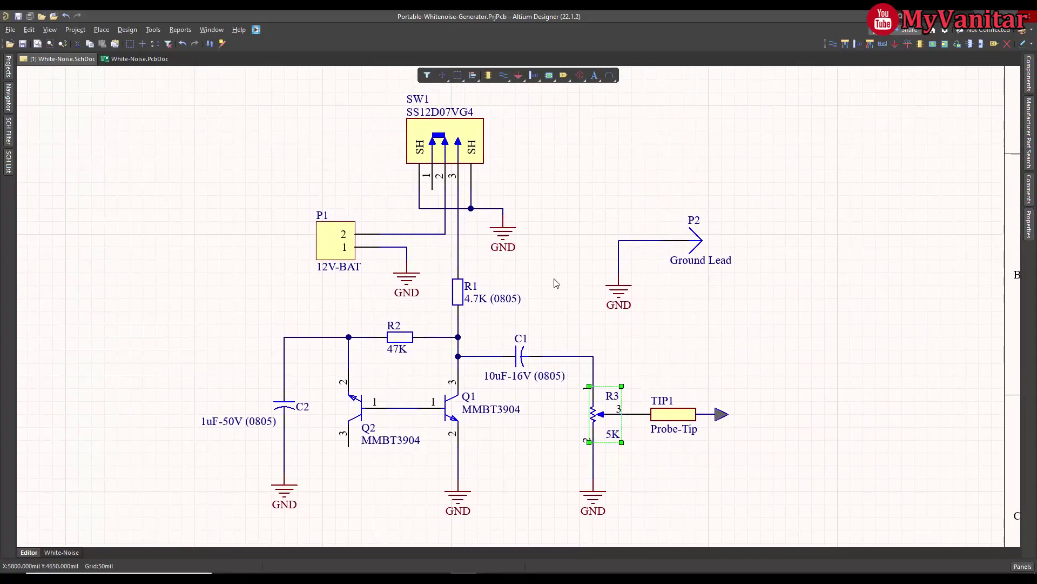
{"action": "left_click", "coordinate": [628, 252]}
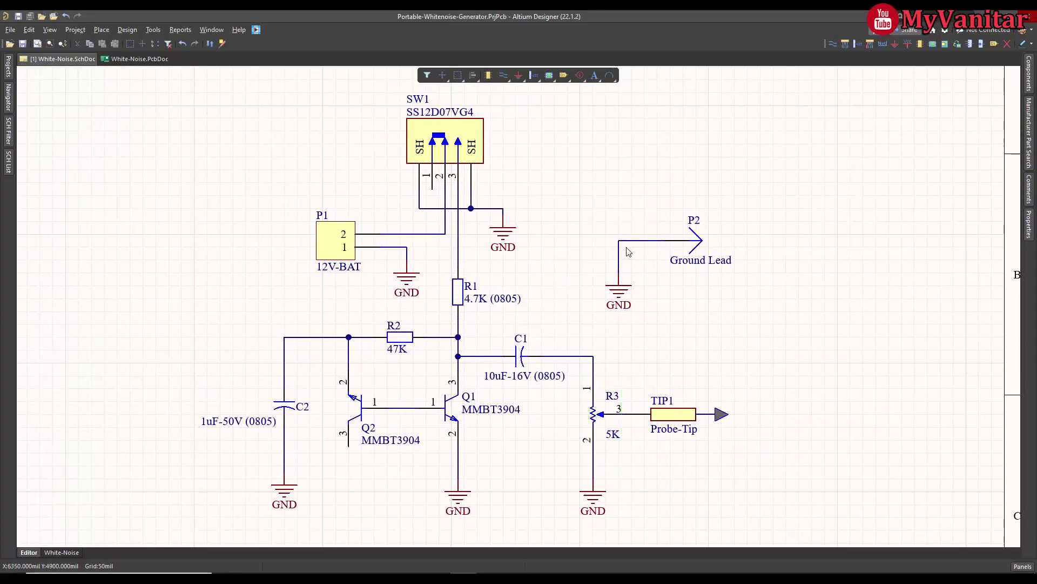
{"action": "left_click", "coordinate": [571, 284]}
{"action": "scroll", "coordinate": [566, 299], "scroll_direction": "up", "scroll_amount": 1, "text": "ctrl"}
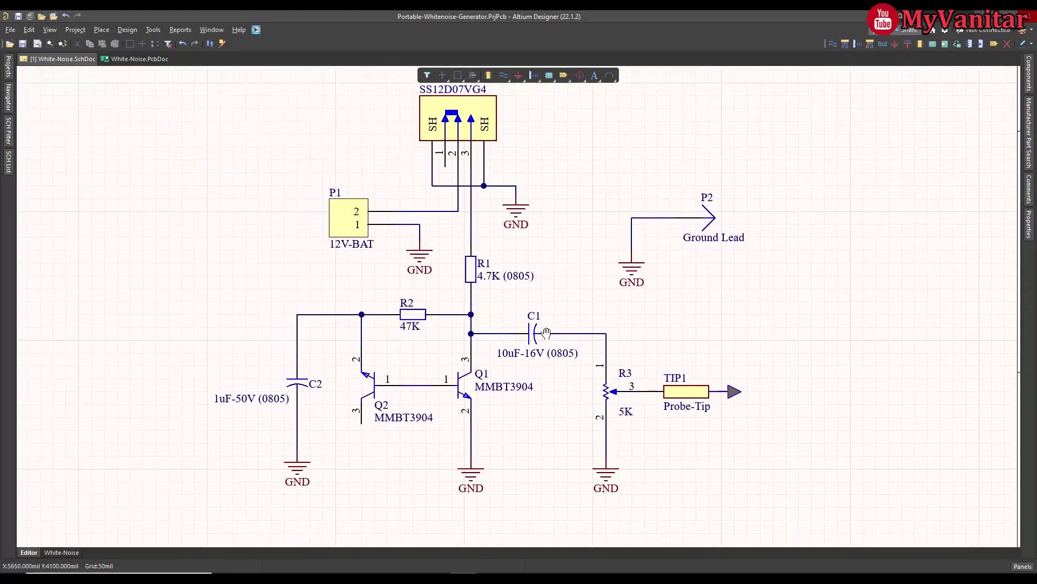
{"action": "scroll", "coordinate": [543, 333], "scroll_direction": "up", "scroll_amount": 1, "text": "ctrl"}
{"action": "scroll", "coordinate": [519, 396], "scroll_direction": "up", "scroll_amount": 1, "text": "ctrl"}
{"action": "scroll", "coordinate": [520, 396], "scroll_direction": "down", "scroll_amount": 1, "text": "ctrl"}
{"action": "scroll", "coordinate": [520, 395], "scroll_direction": "down", "scroll_amount": 1, "text": "ctrl"}
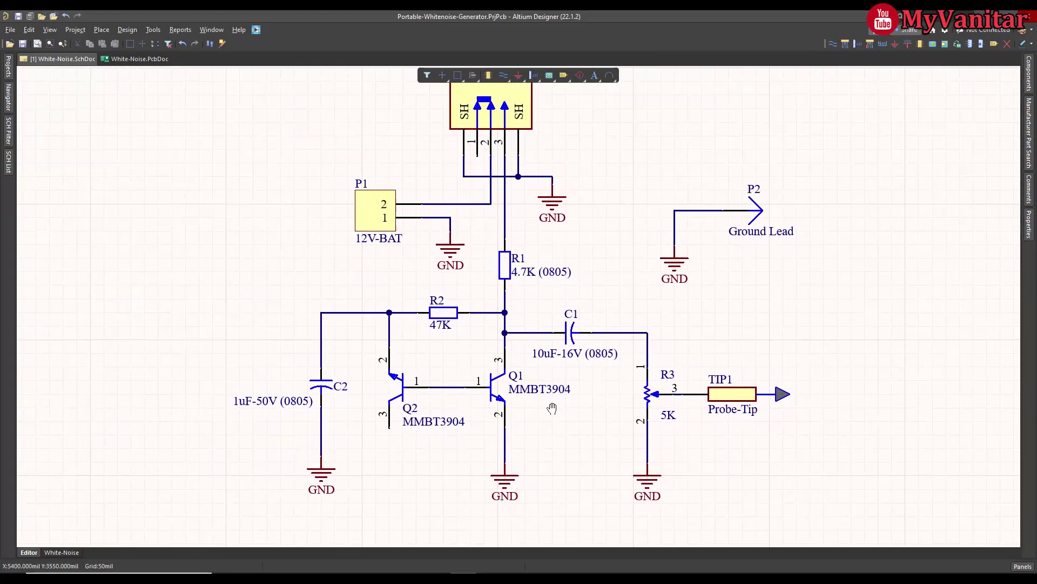
Inspect transistor Q2, then bring up the White-Noise.PcbDoc board layout.
{"action": "left_click", "coordinate": [421, 388]}
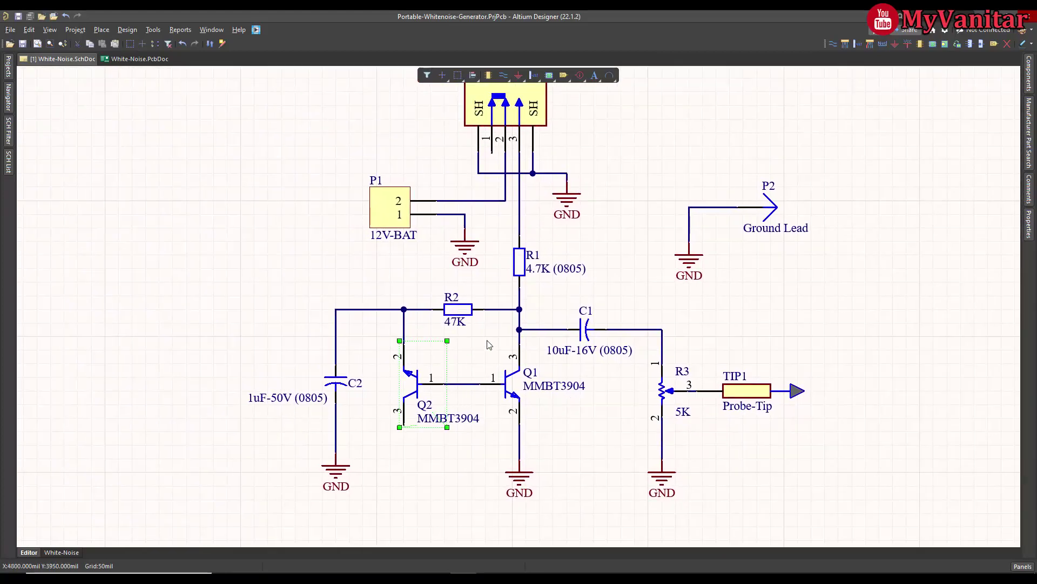
{"action": "right_click_drag", "start_coordinate": [412, 276], "coordinate": [385, 296]}
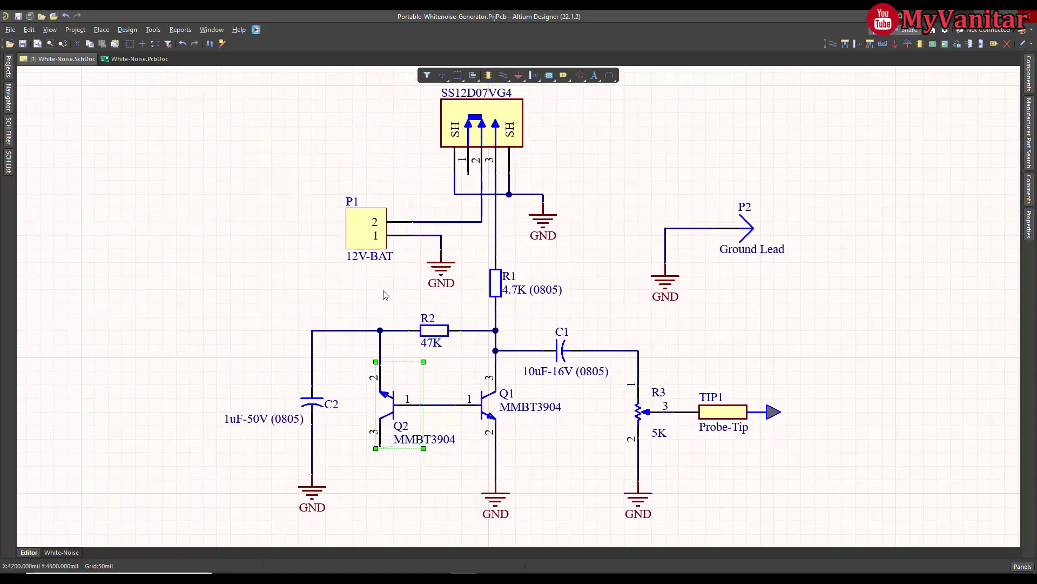
{"action": "left_click", "coordinate": [139, 58]}
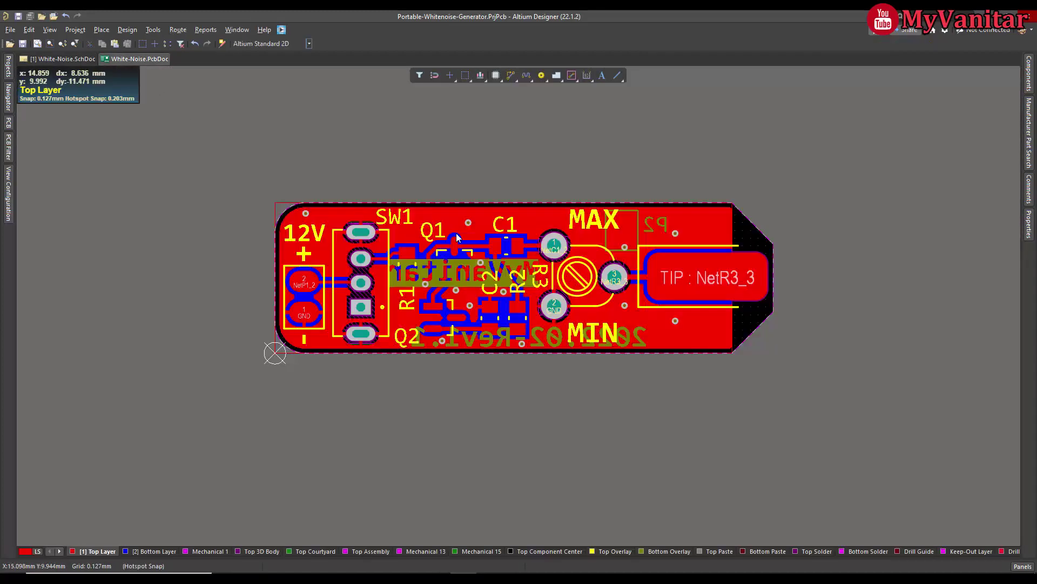
{"action": "scroll", "coordinate": [485, 290], "scroll_direction": "down", "scroll_amount": 2}
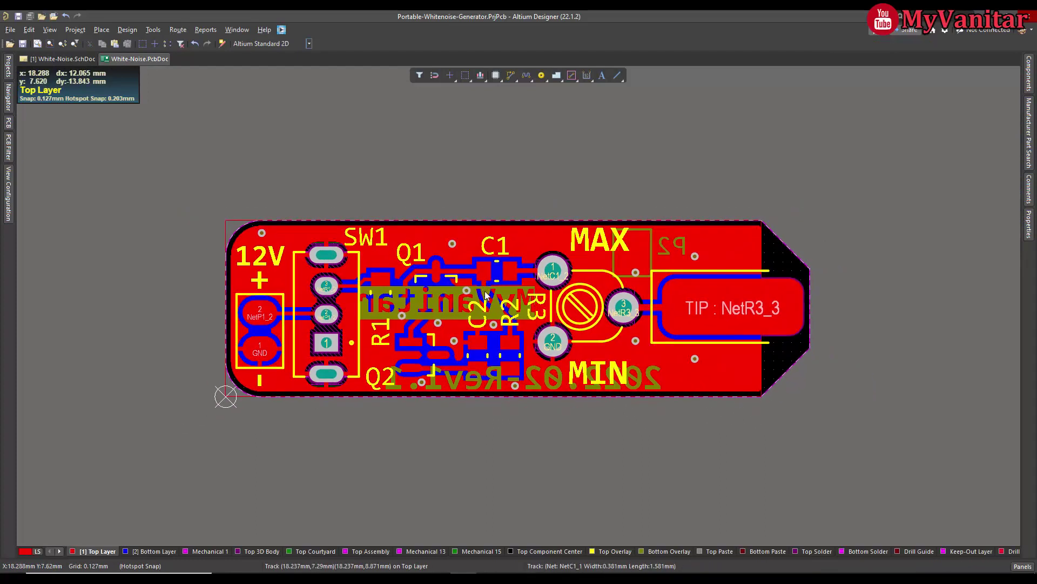
{"action": "scroll", "coordinate": [484, 290], "scroll_direction": "down", "scroll_amount": 1}
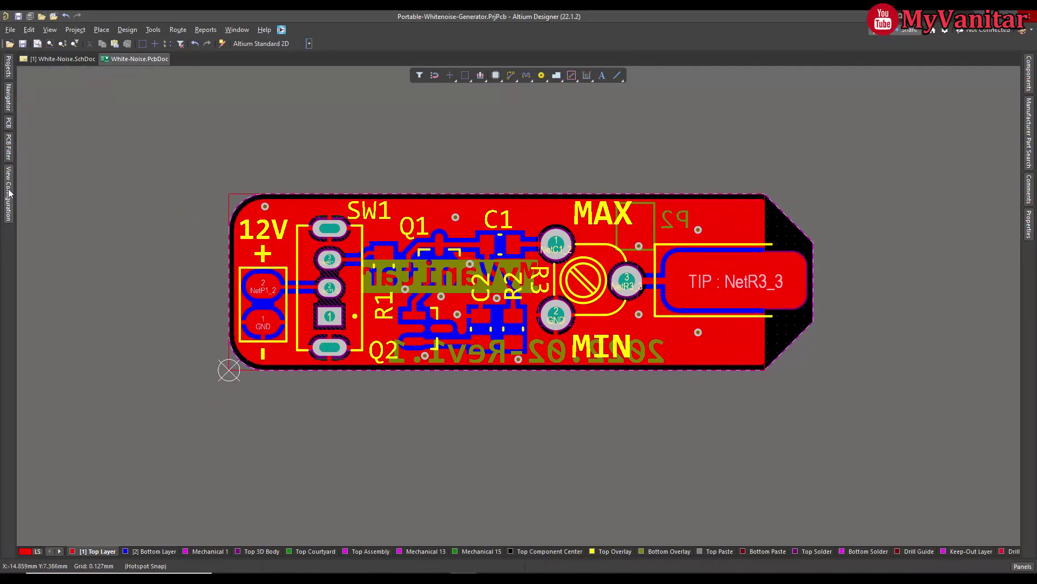
Turn on Single Layer Mode in the View Configuration panel.
{"action": "left_click", "coordinate": [8, 194]}
{"action": "left_click", "coordinate": [97, 109]}
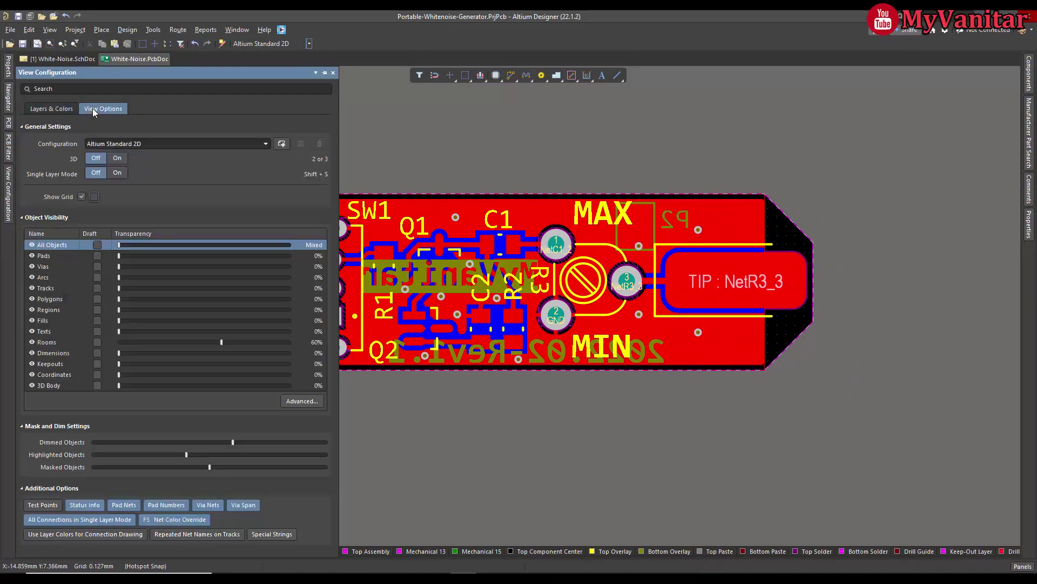
{"action": "left_click", "coordinate": [117, 173]}
{"action": "scroll", "coordinate": [487, 174], "scroll_direction": "up", "scroll_amount": 1}
{"action": "scroll", "coordinate": [508, 168], "scroll_direction": "up", "scroll_amount": 1}
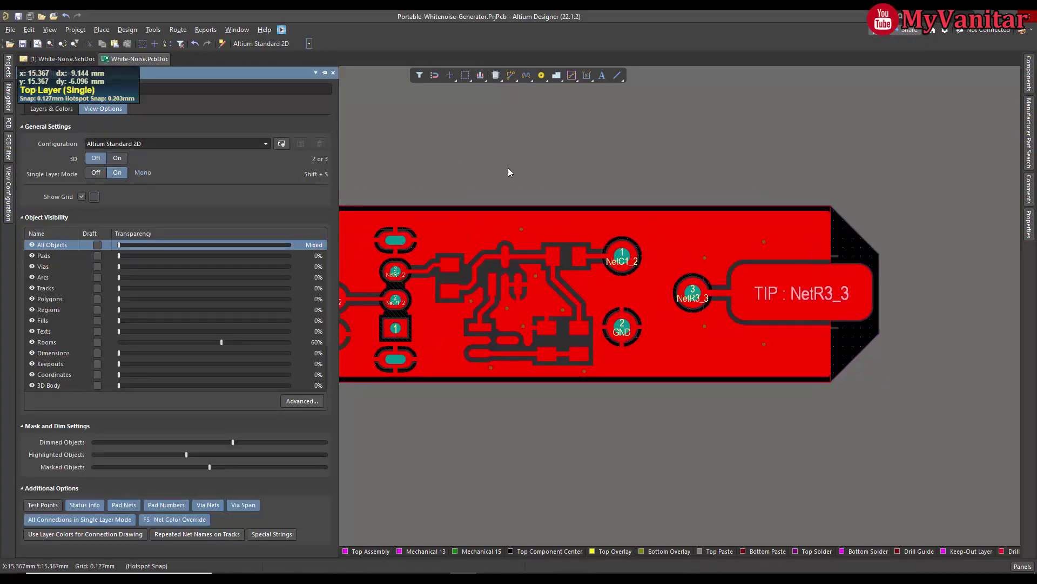
{"action": "key", "text": "Escape"}
Compare top and bottom copper and silkscreen layers individually, ending on Top Layer.
{"action": "right_click_drag", "start_coordinate": [506, 169], "coordinate": [461, 172]}
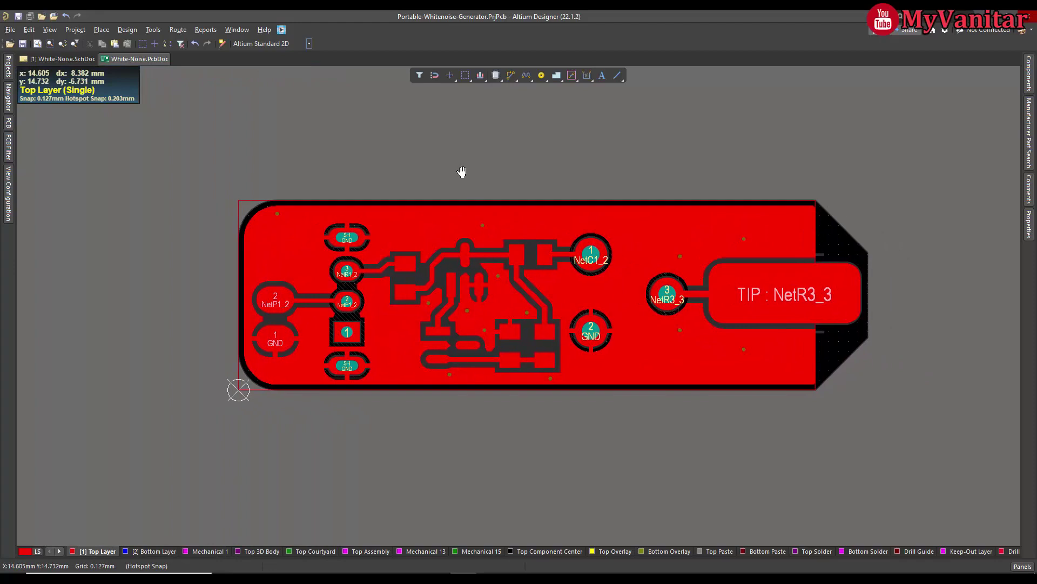
{"action": "left_click", "coordinate": [154, 551]}
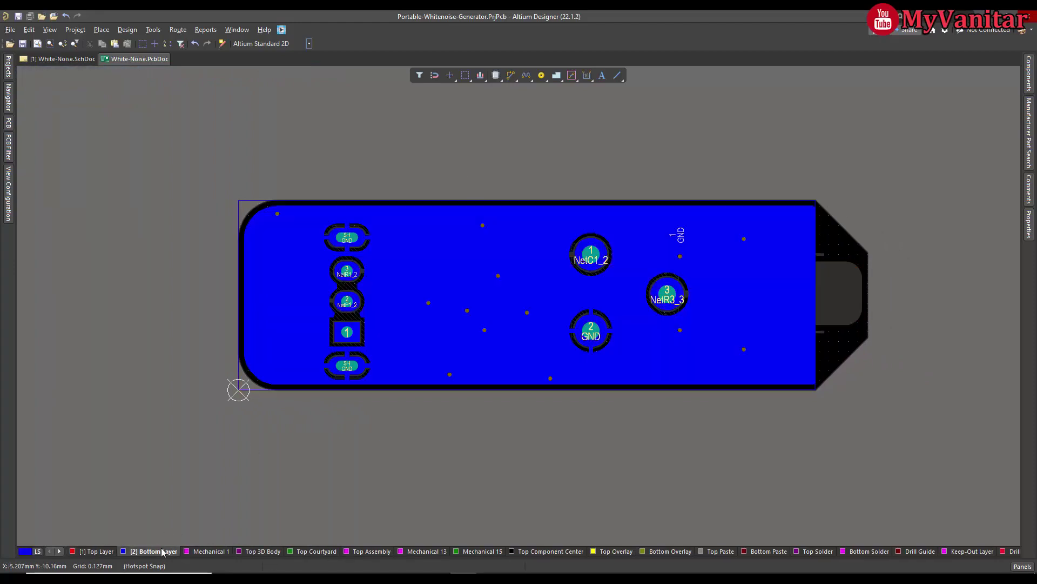
{"action": "left_click", "coordinate": [98, 551]}
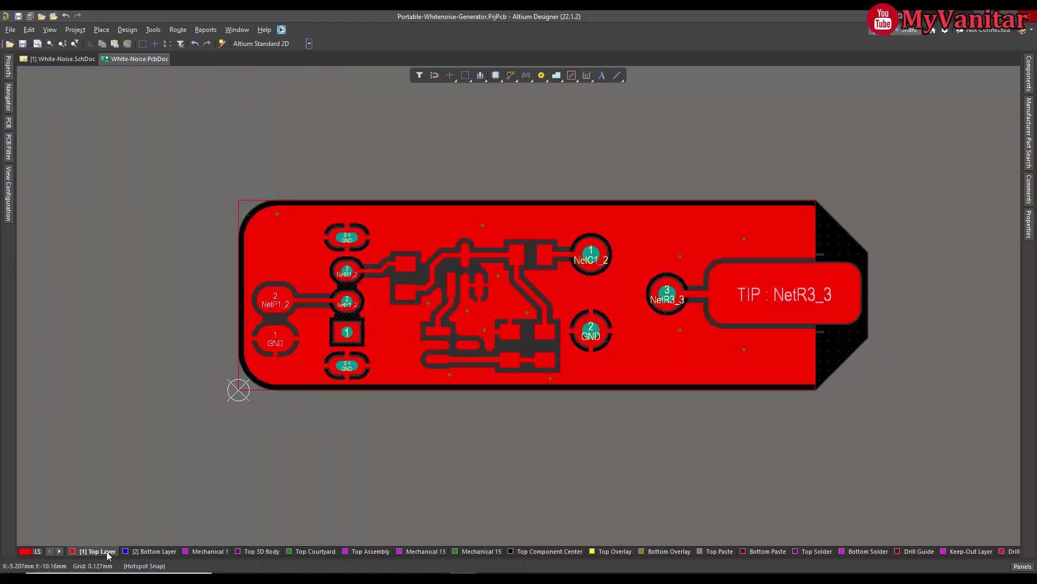
{"action": "left_click", "coordinate": [154, 551]}
{"action": "left_click", "coordinate": [97, 552]}
{"action": "left_click", "coordinate": [612, 550]}
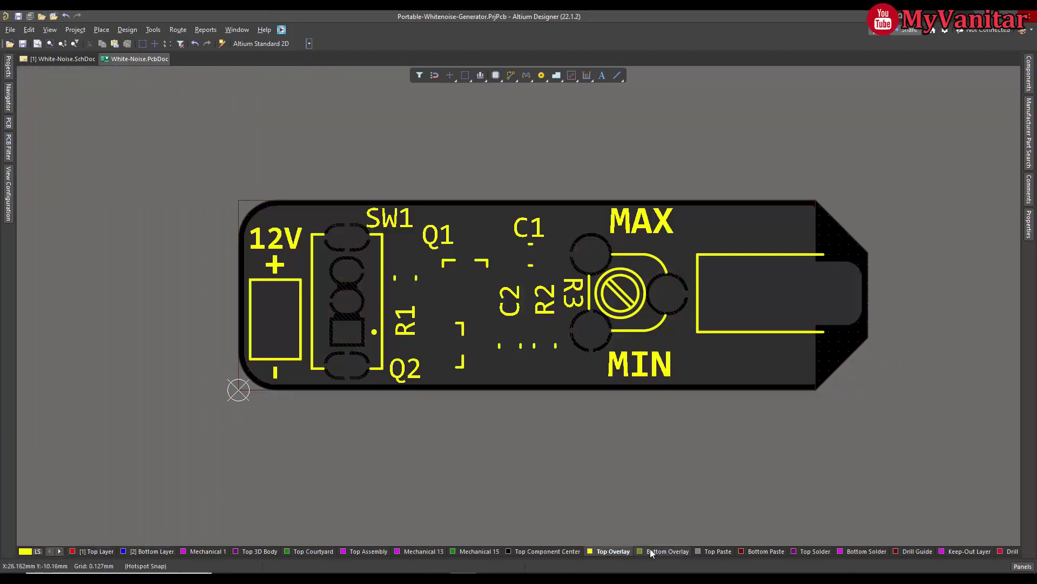
{"action": "left_click", "coordinate": [667, 551]}
{"action": "left_click", "coordinate": [604, 550]}
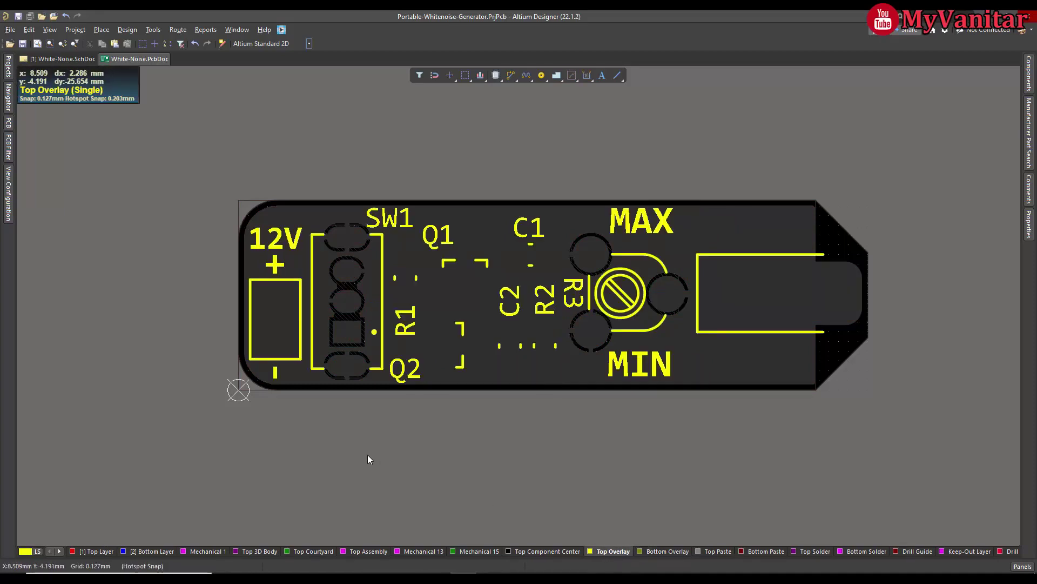
{"action": "left_click", "coordinate": [102, 551]}
Set Single Layer Mode to Off so all layers display together.
{"action": "left_click", "coordinate": [8, 194]}
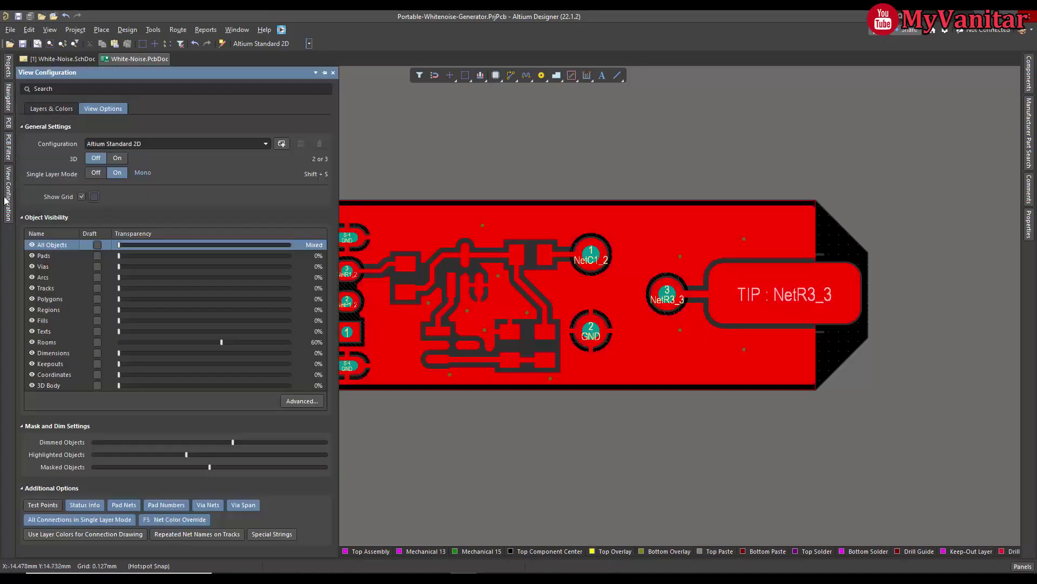
{"action": "left_click", "coordinate": [96, 173]}
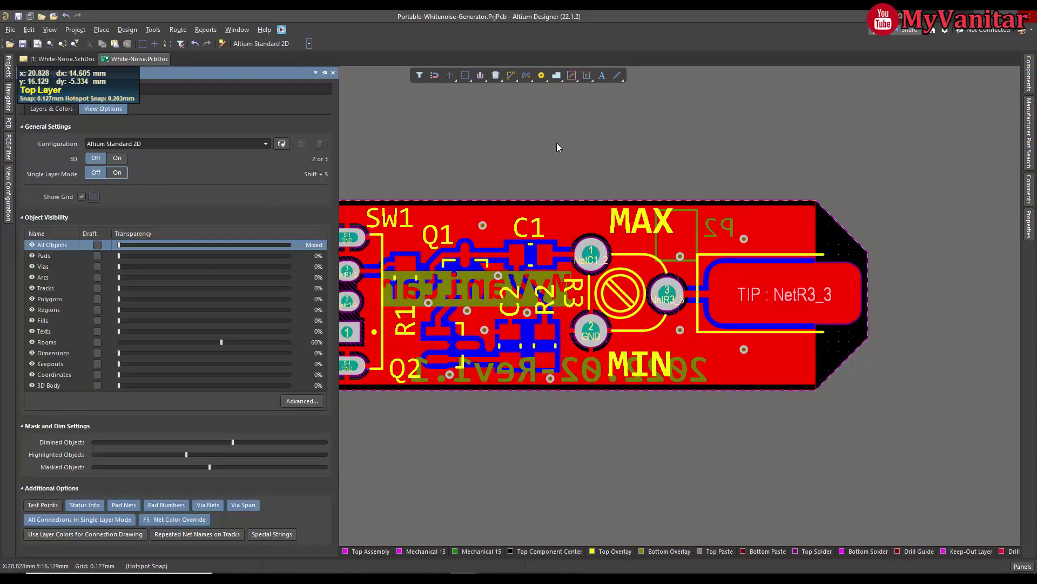
{"action": "scroll", "coordinate": [557, 142], "scroll_direction": "up", "scroll_amount": 1, "text": "ctrl"}
{"action": "scroll", "coordinate": [827, 319], "scroll_direction": "up", "scroll_amount": 2, "text": "ctrl"}
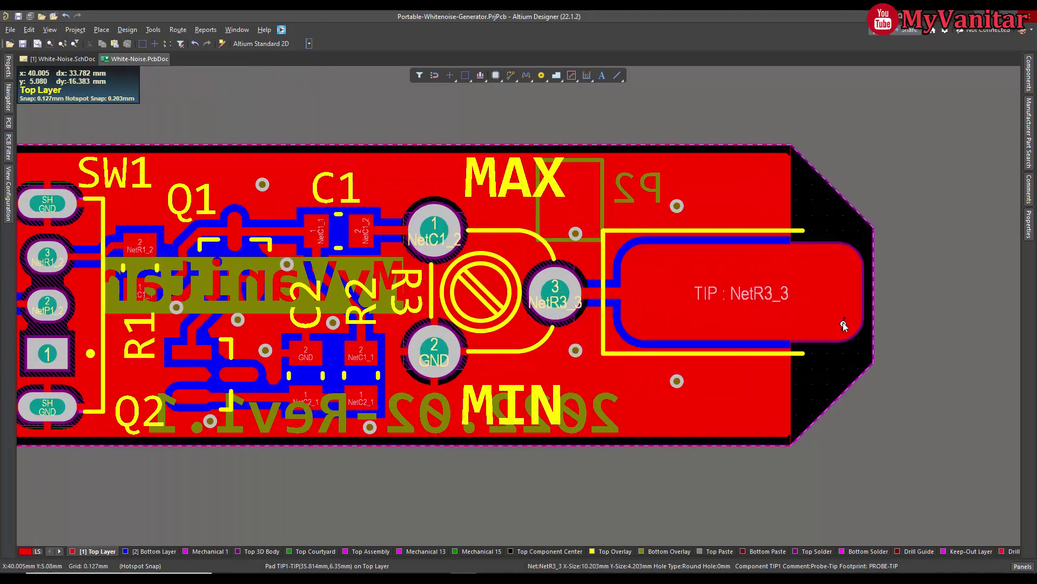
{"action": "scroll", "coordinate": [369, 119], "scroll_direction": "down", "scroll_amount": 1, "text": "ctrl"}
{"action": "scroll", "coordinate": [368, 119], "scroll_direction": "down", "scroll_amount": 1, "text": "ctrl"}
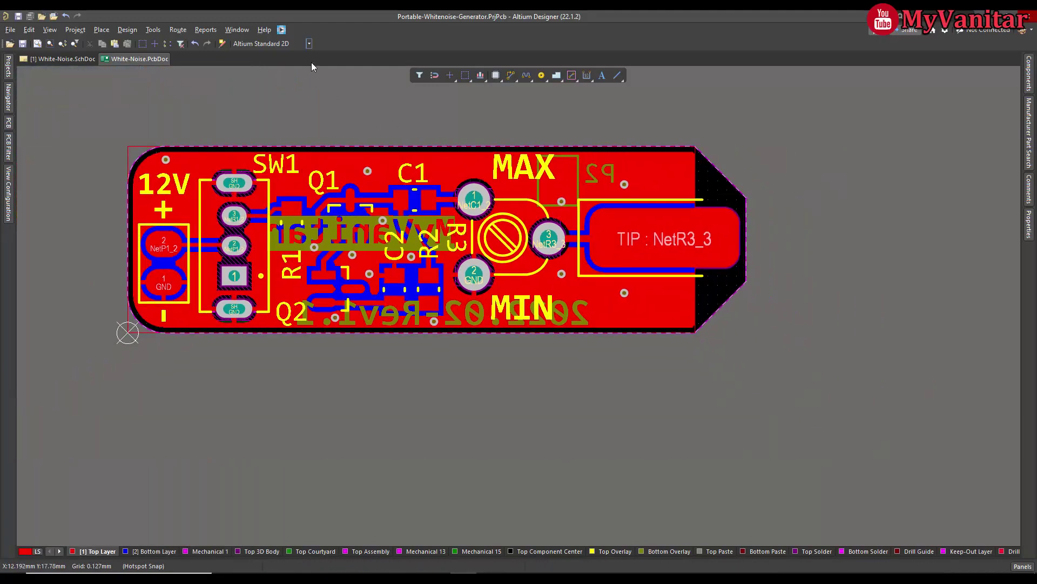
{"action": "left_click", "coordinate": [308, 44]}
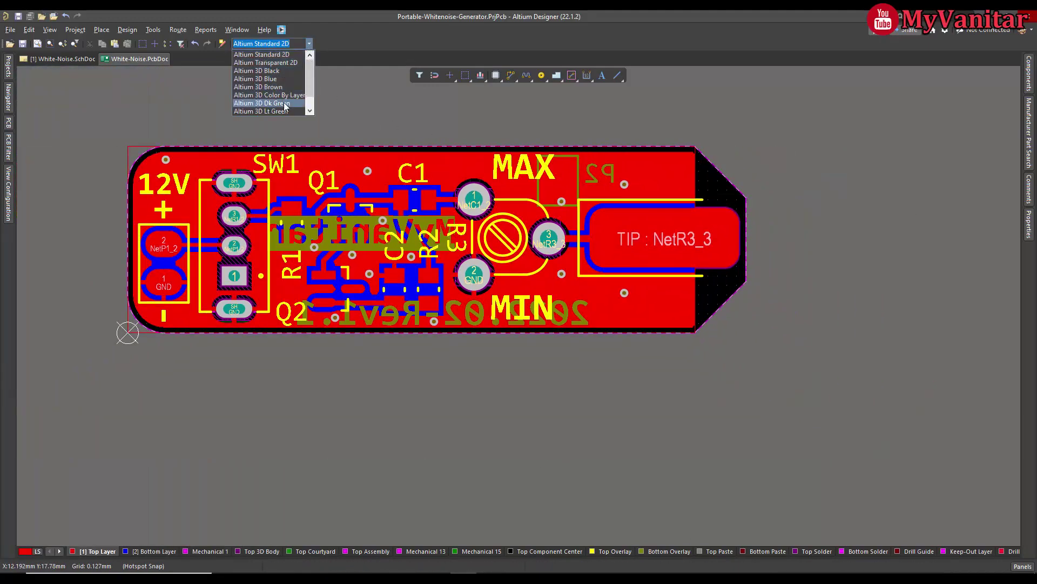
Apply the Altium 3D Dk Green configuration and orbit the board into perspective.
{"action": "left_click", "coordinate": [261, 112]}
{"action": "scroll", "coordinate": [509, 232], "scroll_direction": "up", "scroll_amount": 2, "text": "ctrl"}
{"action": "scroll", "coordinate": [575, 329], "scroll_direction": "up", "scroll_amount": 2, "text": "ctrl"}
{"action": "mouse_move", "coordinate": [526, 324]}
{"action": "right_mouse_down"}
{"action": "mouse_move", "coordinate": [647, 332]}
{"action": "mouse_move", "coordinate": [567, 324]}
{"action": "right_mouse_up"}
{"action": "scroll", "coordinate": [632, 291], "scroll_direction": "up", "scroll_amount": 1, "text": "ctrl"}
{"action": "scroll", "coordinate": [634, 291], "scroll_direction": "up", "scroll_amount": 1, "text": "ctrl"}
{"action": "scroll", "coordinate": [632, 291], "scroll_direction": "up", "scroll_amount": 1, "text": "ctrl"}
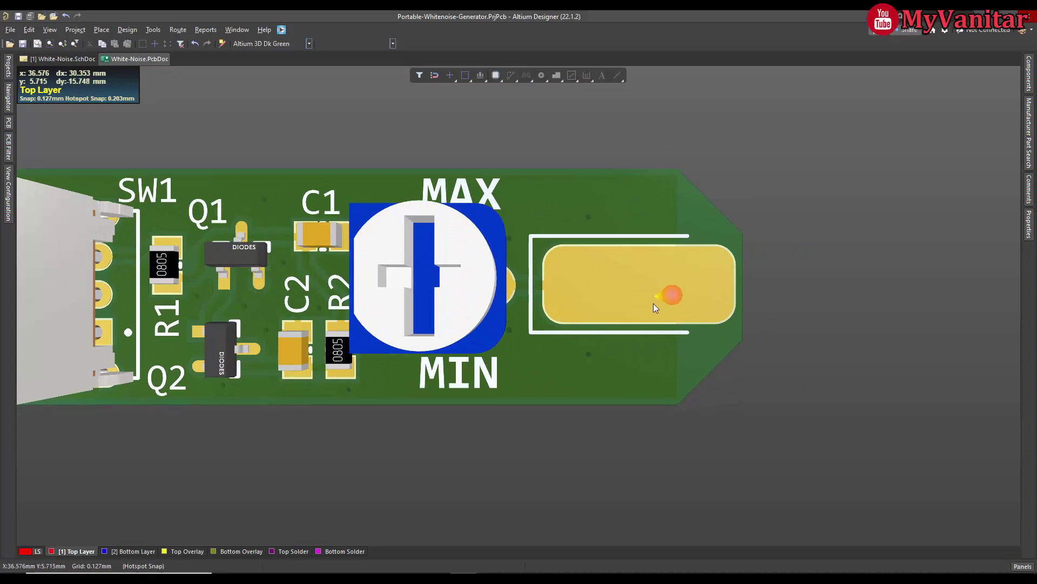
{"action": "scroll", "coordinate": [610, 300], "scroll_direction": "down", "scroll_amount": 3, "text": "ctrl"}
{"action": "scroll", "coordinate": [610, 301], "scroll_direction": "down", "scroll_amount": 1, "text": "ctrl"}
{"action": "mouse_move", "coordinate": [454, 308]}
{"action": "right_mouse_down"}
{"action": "mouse_move", "coordinate": [579, 314]}
{"action": "mouse_move", "coordinate": [477, 317]}
{"action": "right_mouse_up"}
{"action": "scroll", "coordinate": [553, 321], "scroll_direction": "up", "scroll_amount": 2, "text": "ctrl"}
{"action": "scroll", "coordinate": [552, 321], "scroll_direction": "up", "scroll_amount": 1, "text": "ctrl"}
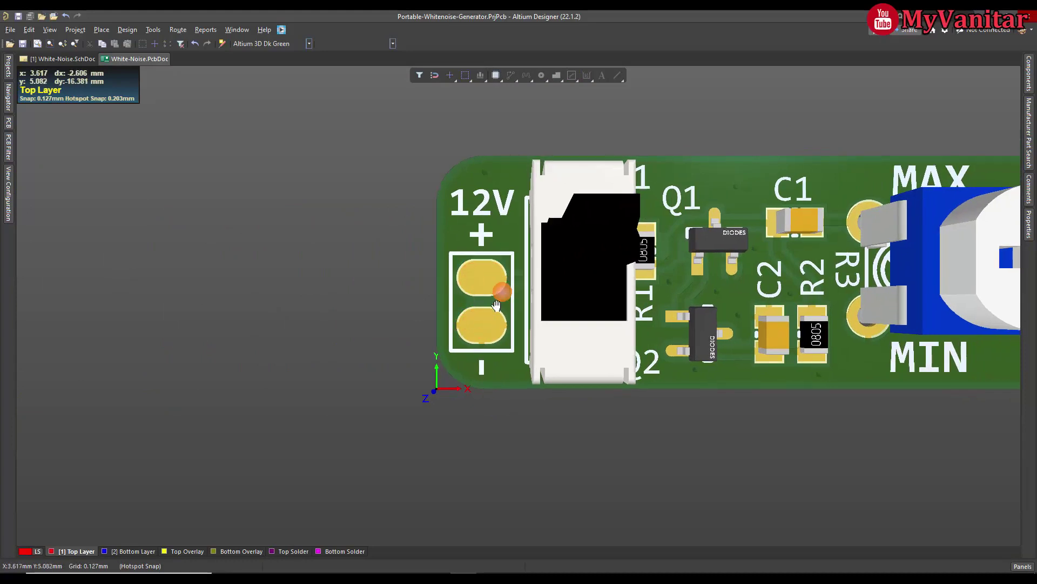
{"action": "scroll", "coordinate": [471, 324], "scroll_direction": "up", "scroll_amount": 2, "text": "ctrl"}
{"action": "scroll", "coordinate": [315, 258], "scroll_direction": "down", "scroll_amount": 4, "text": "ctrl"}
{"action": "mouse_move", "coordinate": [324, 268]}
{"action": "right_mouse_down"}
{"action": "mouse_move", "coordinate": [421, 280]}
{"action": "mouse_move", "coordinate": [432, 301]}
{"action": "right_mouse_up"}
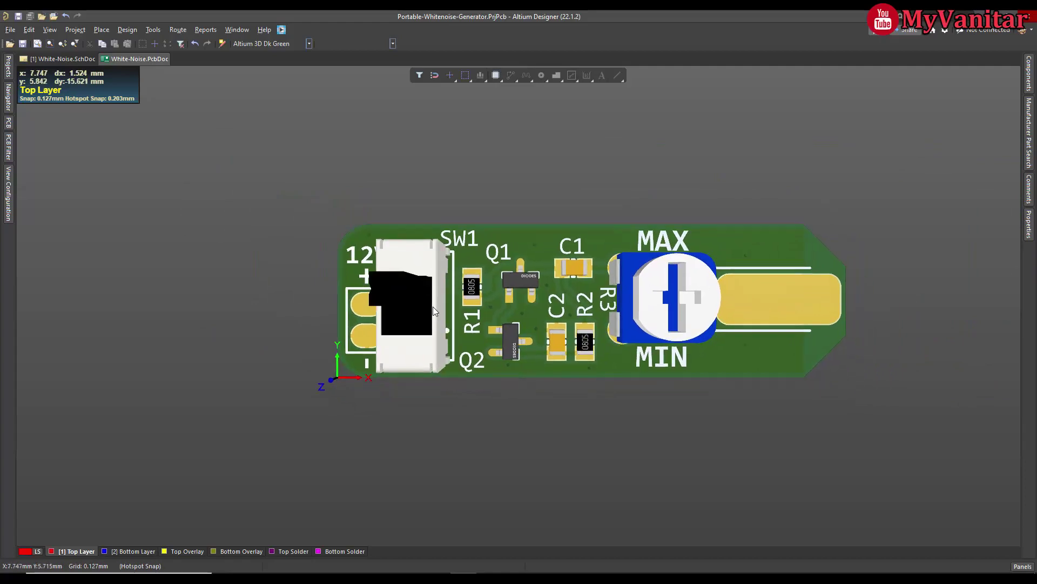
{"action": "mouse_move", "coordinate": [433, 307]}
{"action": "right_mouse_down", "text": "shift"}
{"action": "mouse_move", "coordinate": [548, 203]}
{"action": "mouse_move", "coordinate": [362, 234]}
{"action": "right_mouse_up", "text": "shift"}
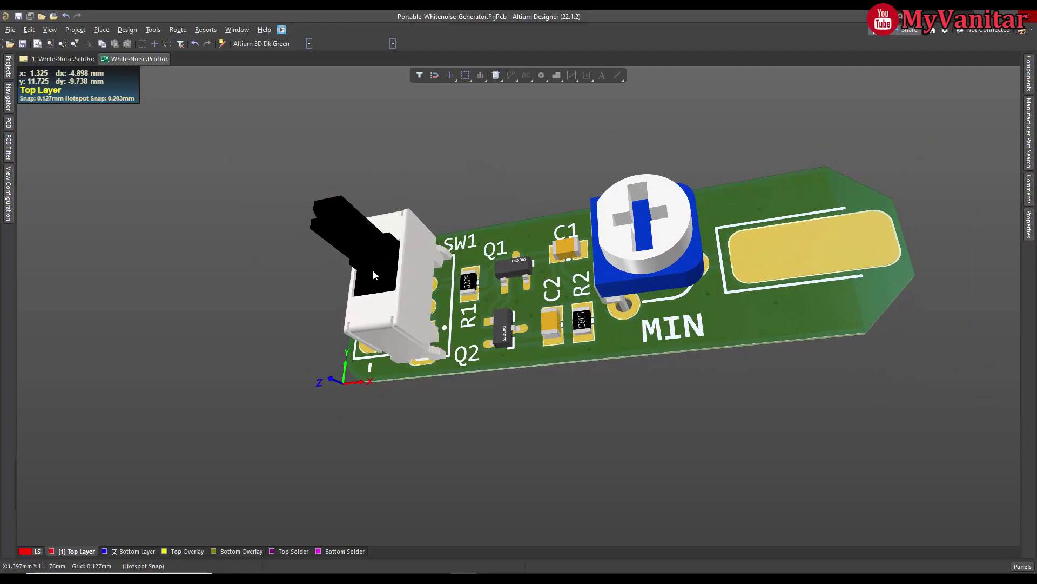
{"action": "mouse_move", "coordinate": [530, 313]}
{"action": "right_mouse_down"}
{"action": "mouse_move", "coordinate": [567, 309]}
{"action": "mouse_move", "coordinate": [412, 223]}
{"action": "mouse_move", "coordinate": [519, 276]}
{"action": "right_mouse_up"}
{"action": "scroll", "coordinate": [565, 310], "scroll_direction": "down", "scroll_amount": 3}
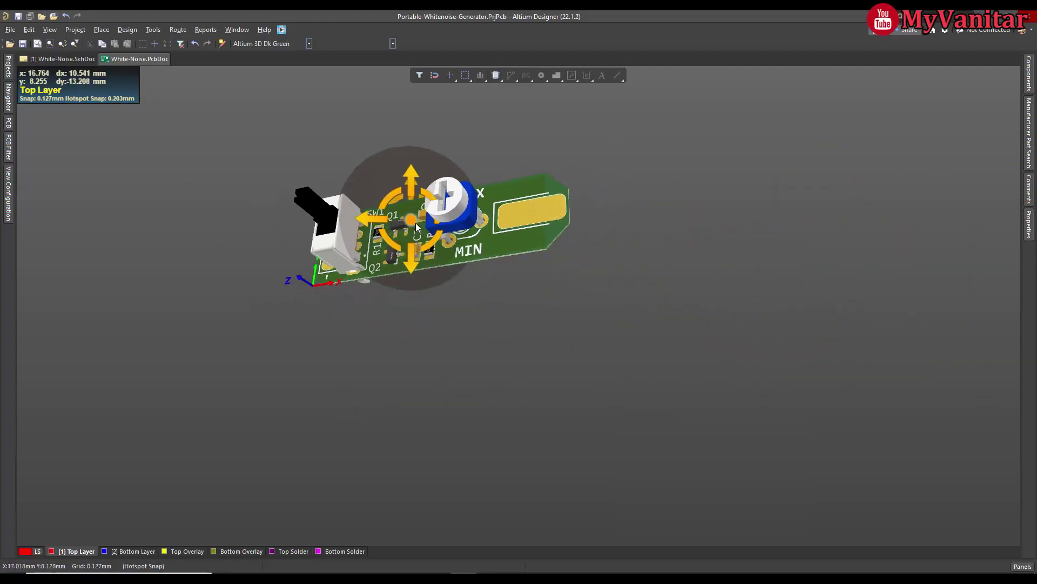
{"action": "scroll", "coordinate": [582, 310], "scroll_direction": "up", "scroll_amount": 3}
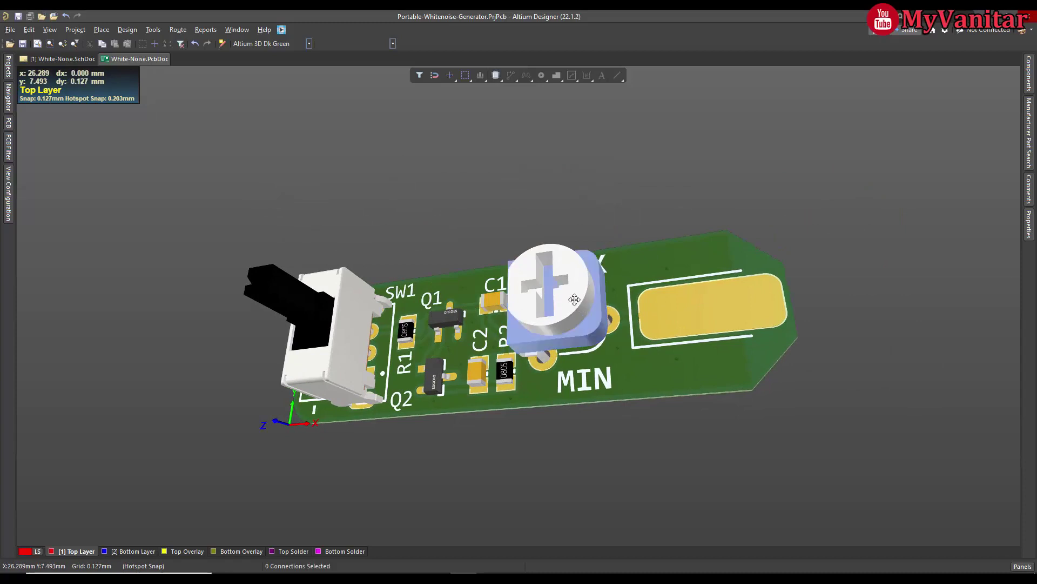
Bring up the list of board viewing sides.
{"action": "left_click", "coordinate": [393, 43]}
Show the 3D board's Bottom Side with P2, the MyVanitar logo and 2022.02-Rev1.1.
{"action": "left_click", "coordinate": [349, 62]}
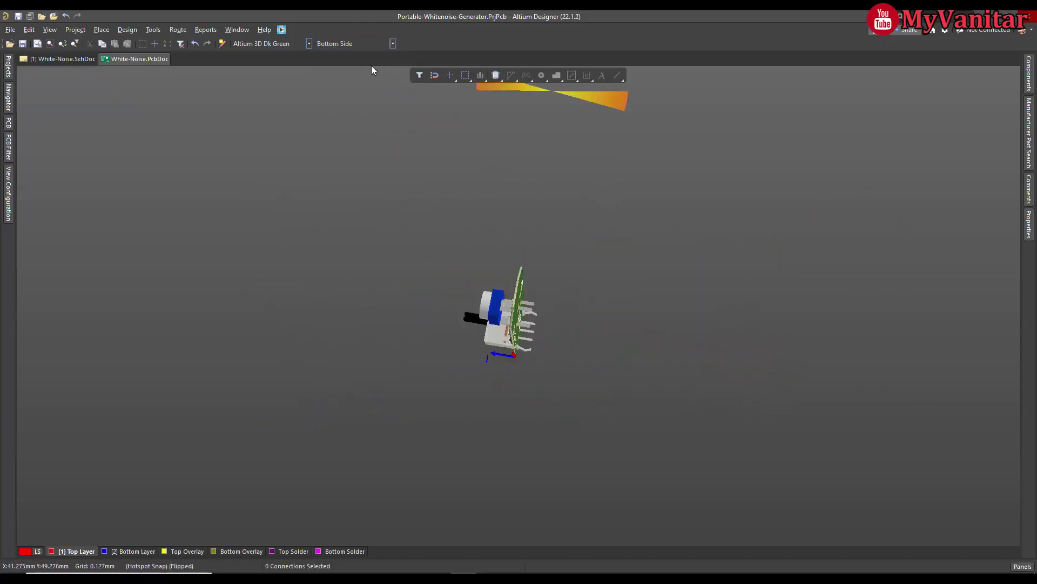
{"action": "scroll", "coordinate": [384, 341], "scroll_direction": "up", "scroll_amount": 4}
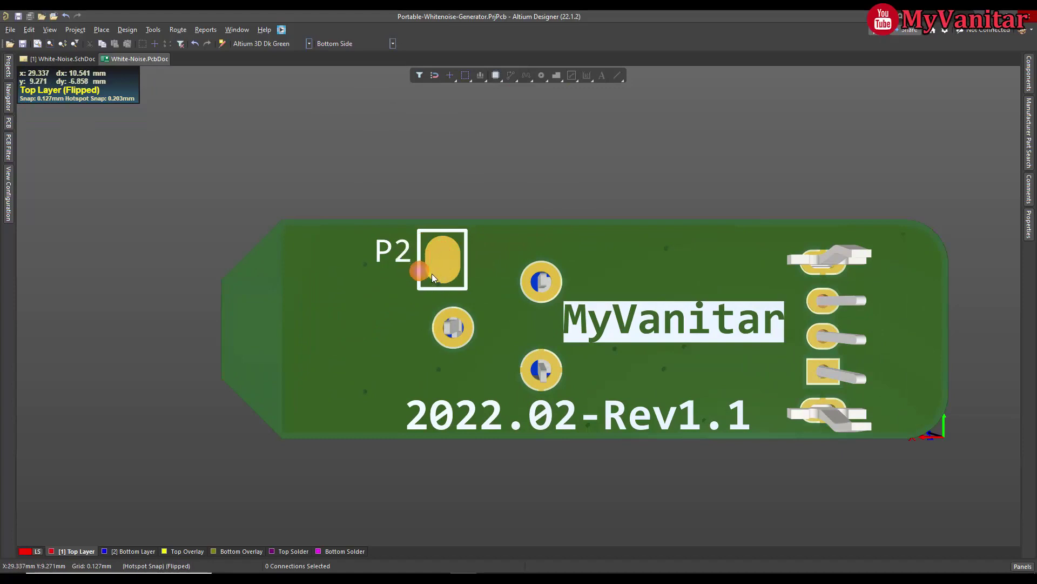
{"action": "scroll", "coordinate": [432, 273], "scroll_direction": "up", "scroll_amount": 2}
{"action": "scroll", "coordinate": [432, 275], "scroll_direction": "down", "scroll_amount": 2}
{"action": "scroll", "coordinate": [431, 275], "scroll_direction": "down", "scroll_amount": 1}
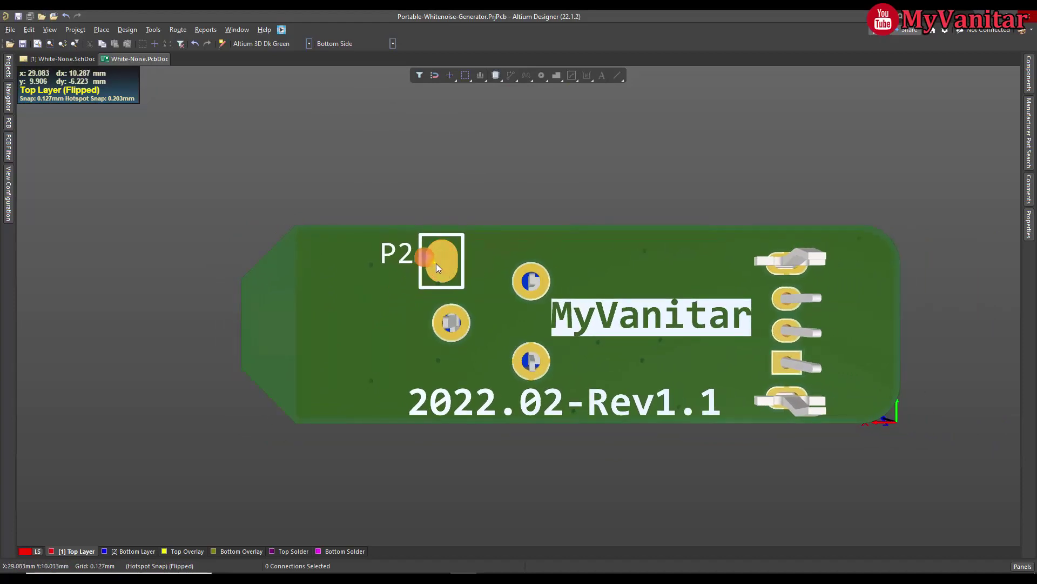
{"action": "mouse_move", "coordinate": [399, 262]}
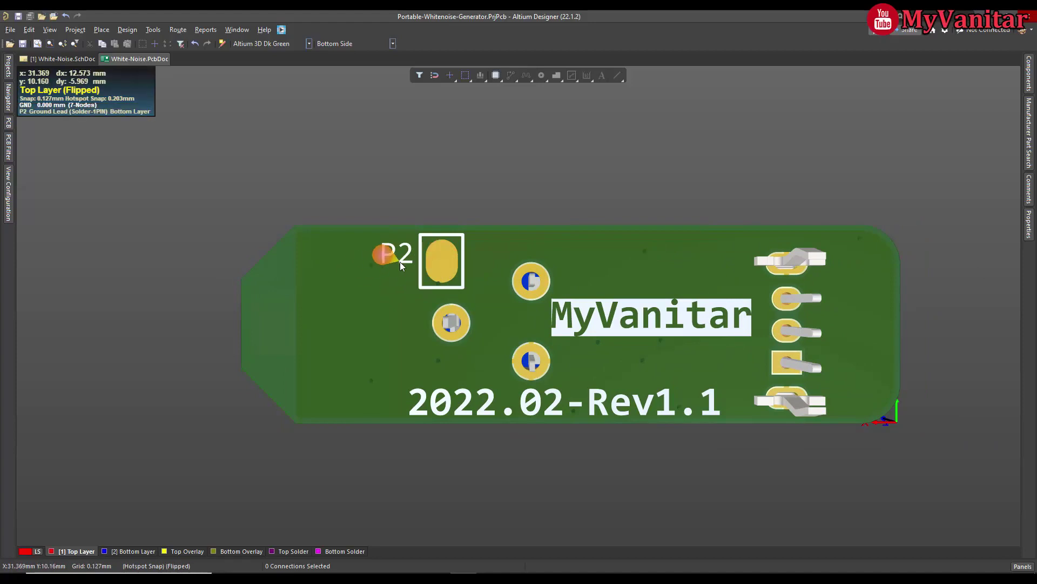
{"action": "scroll", "coordinate": [400, 262], "scroll_direction": "up", "scroll_amount": 1, "text": "ctrl"}
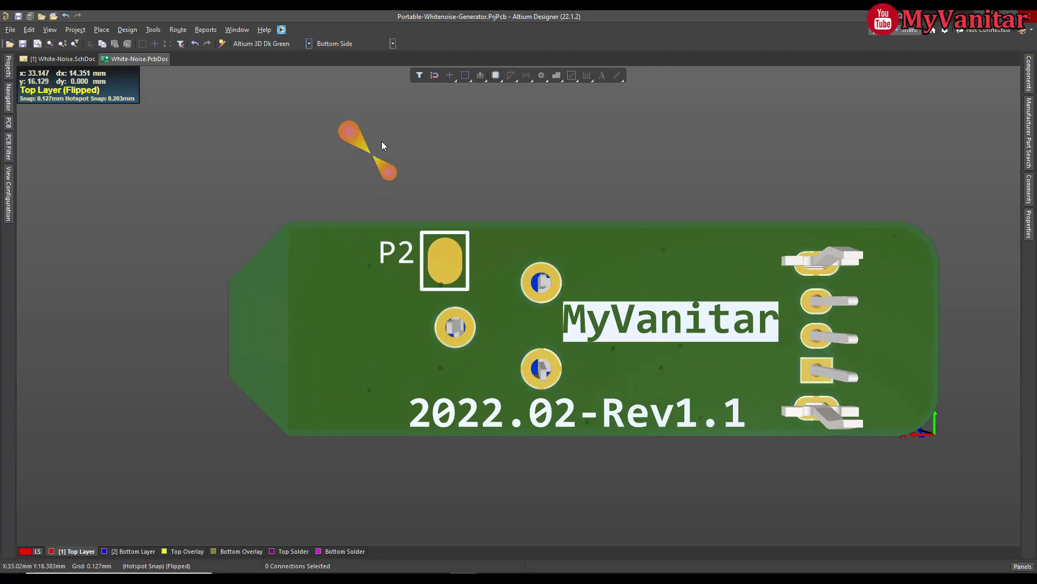
{"action": "left_click", "coordinate": [308, 43]}
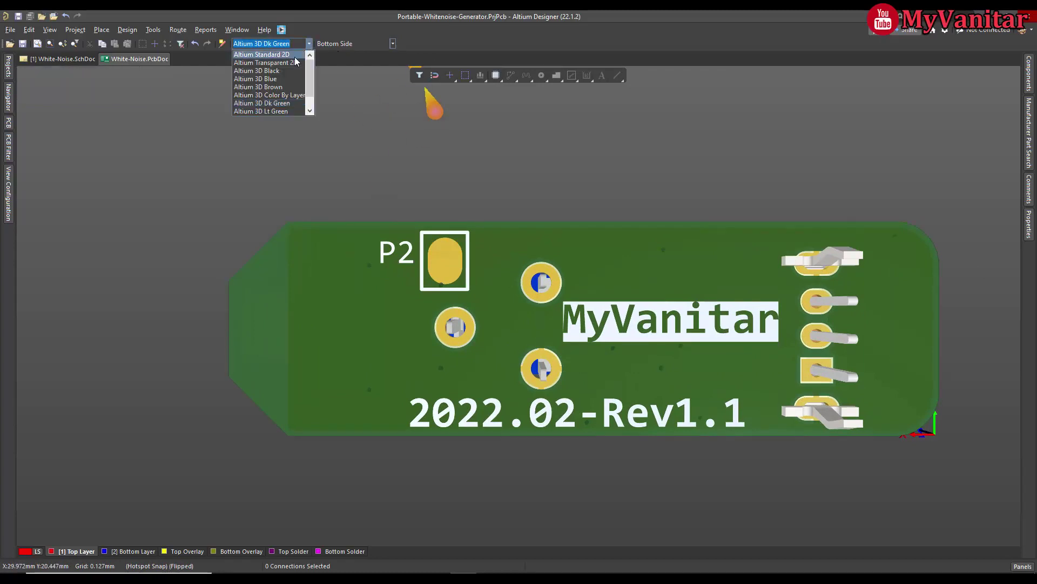
Choose the Altium Standard 2D view configuration for the board.
{"action": "left_click", "coordinate": [261, 54]}
{"action": "scroll", "coordinate": [344, 146], "scroll_direction": "down", "scroll_amount": 1, "text": "ctrl"}
{"action": "scroll", "coordinate": [411, 265], "scroll_direction": "up", "scroll_amount": 2, "text": "ctrl"}
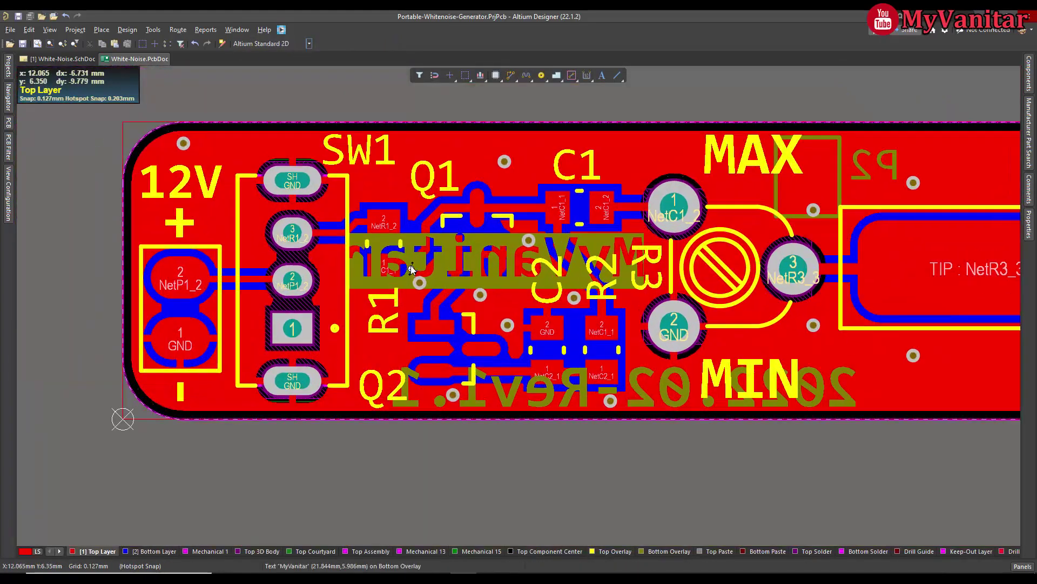
{"action": "scroll", "coordinate": [411, 265], "scroll_direction": "down", "scroll_amount": 1, "text": "ctrl"}
{"action": "scroll", "coordinate": [410, 276], "scroll_direction": "up", "scroll_amount": 1, "text": "ctrl"}
{"action": "scroll", "coordinate": [439, 286], "scroll_direction": "down", "scroll_amount": 1, "text": "ctrl"}
{"action": "scroll", "coordinate": [409, 280], "scroll_direction": "up", "scroll_amount": 1, "text": "ctrl"}
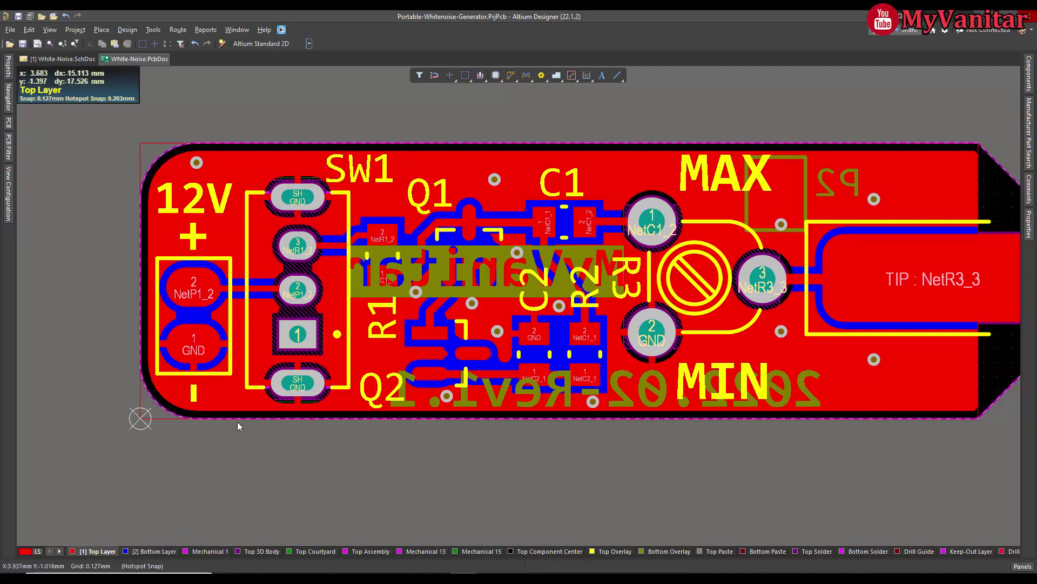
{"action": "scroll", "coordinate": [251, 390], "scroll_direction": "down", "scroll_amount": 1}
{"action": "scroll", "coordinate": [446, 398], "scroll_direction": "down", "scroll_amount": 1}
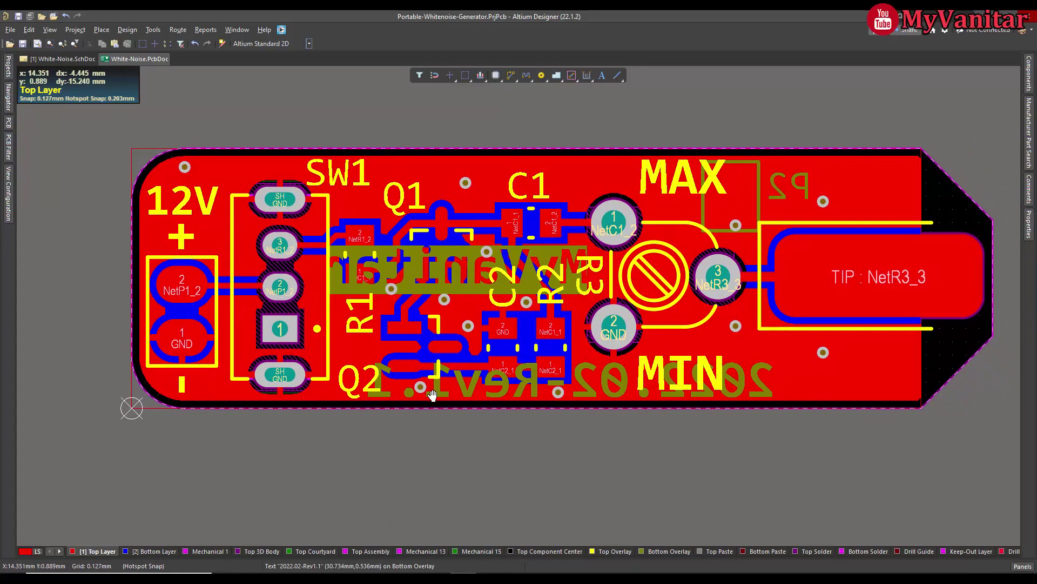
{"action": "scroll", "coordinate": [437, 386], "scroll_direction": "down", "scroll_amount": 1}
{"action": "scroll", "coordinate": [424, 388], "scroll_direction": "down", "scroll_amount": 1}
{"action": "scroll", "coordinate": [437, 381], "scroll_direction": "up", "scroll_amount": 1}
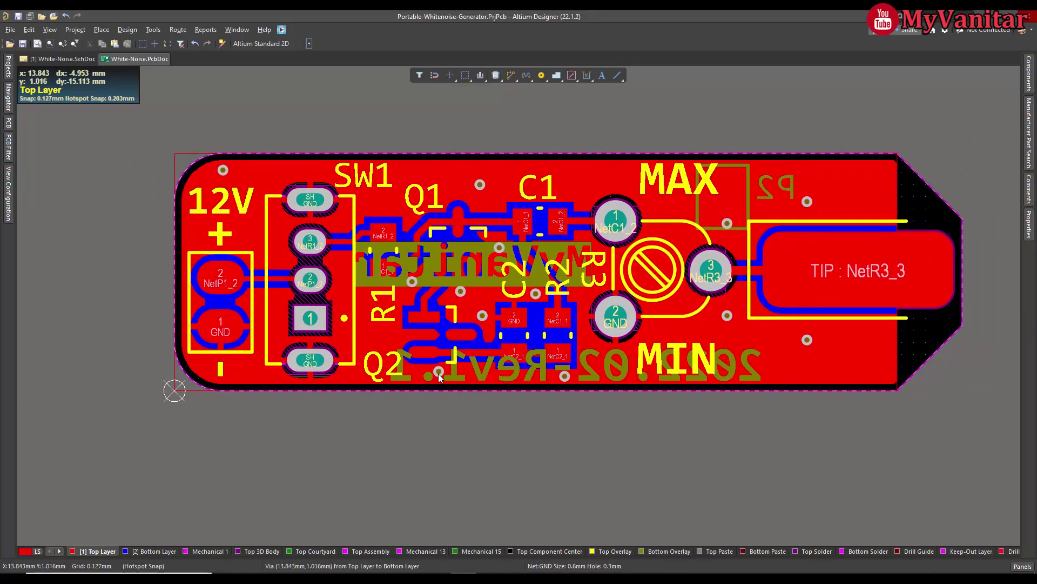
{"action": "scroll", "coordinate": [437, 381], "scroll_direction": "down", "scroll_amount": 1}
{"action": "scroll", "coordinate": [437, 382], "scroll_direction": "up", "scroll_amount": 1}
{"action": "scroll", "coordinate": [437, 381], "scroll_direction": "down", "scroll_amount": 1}
{"action": "scroll", "coordinate": [438, 377], "scroll_direction": "up", "scroll_amount": 1}
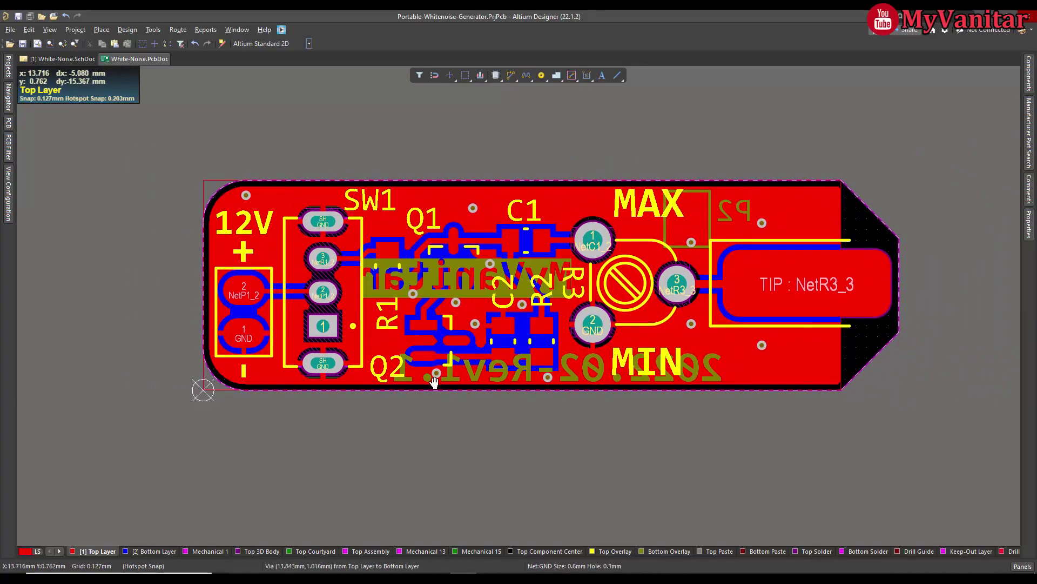
{"action": "left_click", "coordinate": [74, 58]}
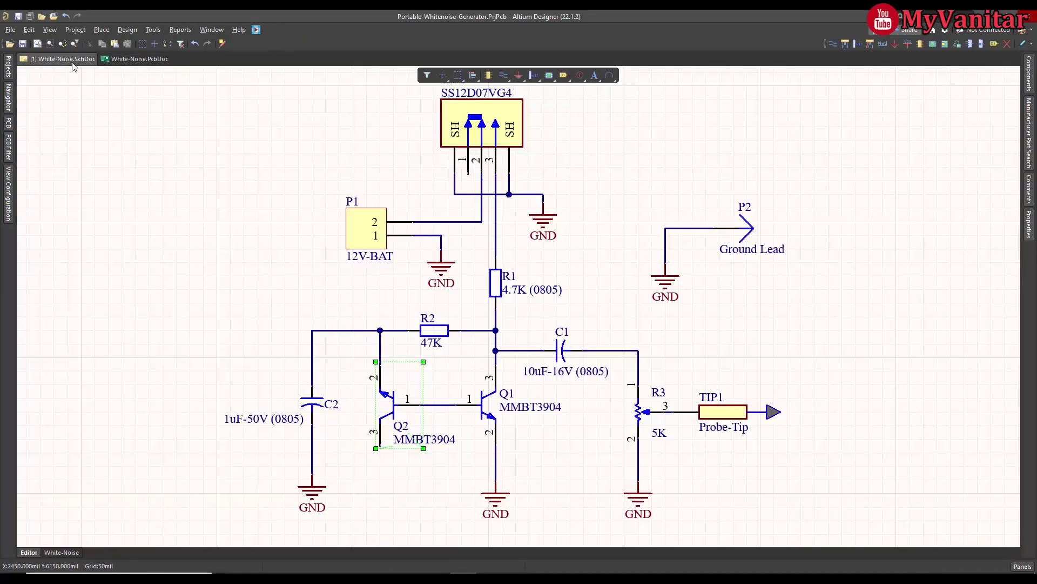
{"action": "left_click", "coordinate": [138, 58]}
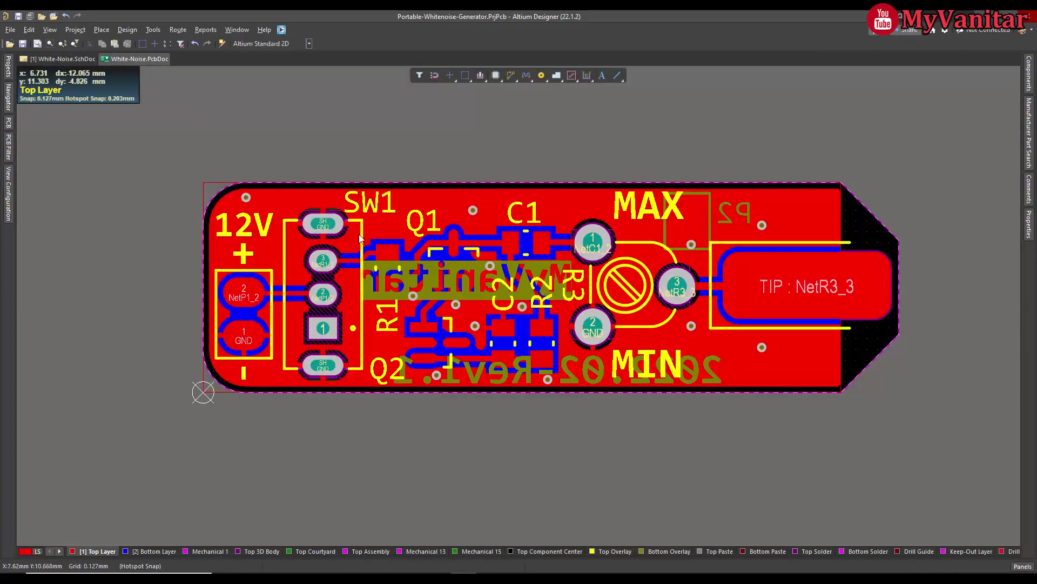
{"action": "scroll", "coordinate": [477, 316], "scroll_direction": "up", "scroll_amount": 2}
{"action": "scroll", "coordinate": [475, 316], "scroll_direction": "down", "scroll_amount": 1}
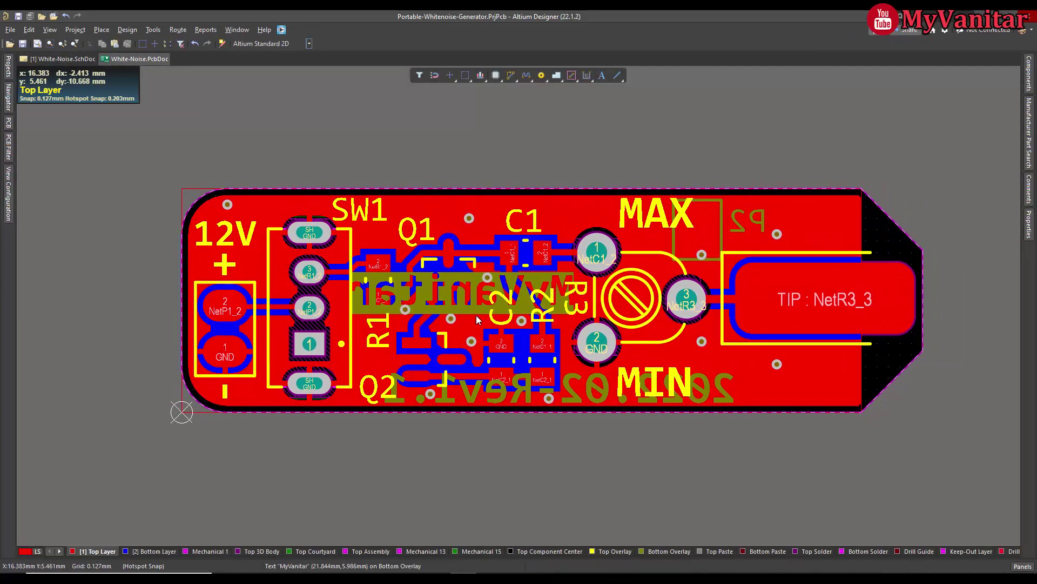
{"action": "scroll", "coordinate": [478, 320], "scroll_direction": "down", "scroll_amount": 2}
{"action": "scroll", "coordinate": [482, 328], "scroll_direction": "down", "scroll_amount": 1}
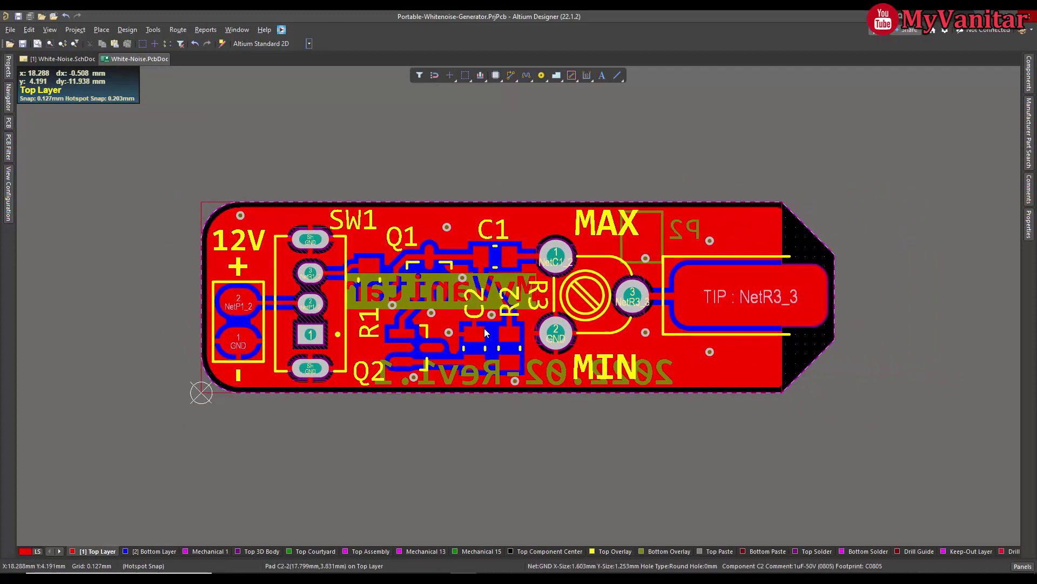
{"action": "scroll", "coordinate": [505, 325], "scroll_direction": "down", "scroll_amount": 1}
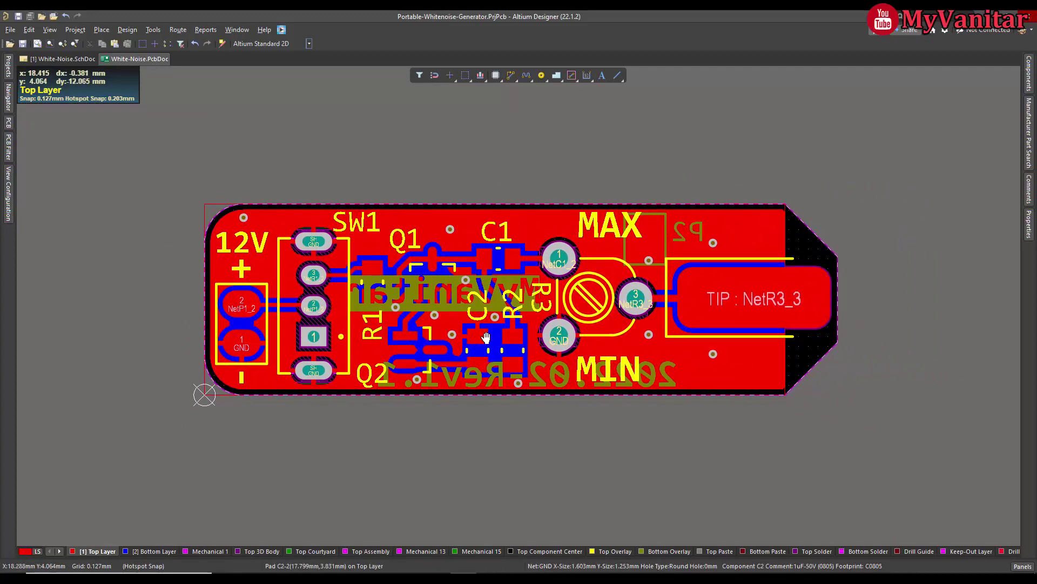
{"action": "scroll", "coordinate": [484, 332], "scroll_direction": "down", "scroll_amount": 1}
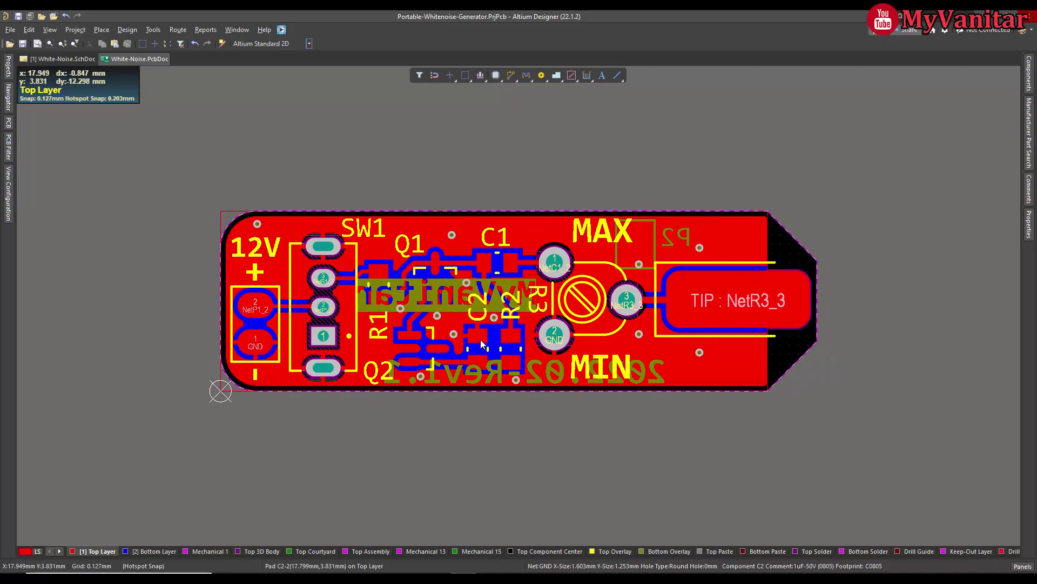
{"action": "scroll", "coordinate": [478, 343], "scroll_direction": "up", "scroll_amount": 2}
{"action": "scroll", "coordinate": [479, 342], "scroll_direction": "up", "scroll_amount": 1}
{"action": "scroll", "coordinate": [478, 344], "scroll_direction": "down", "scroll_amount": 1}
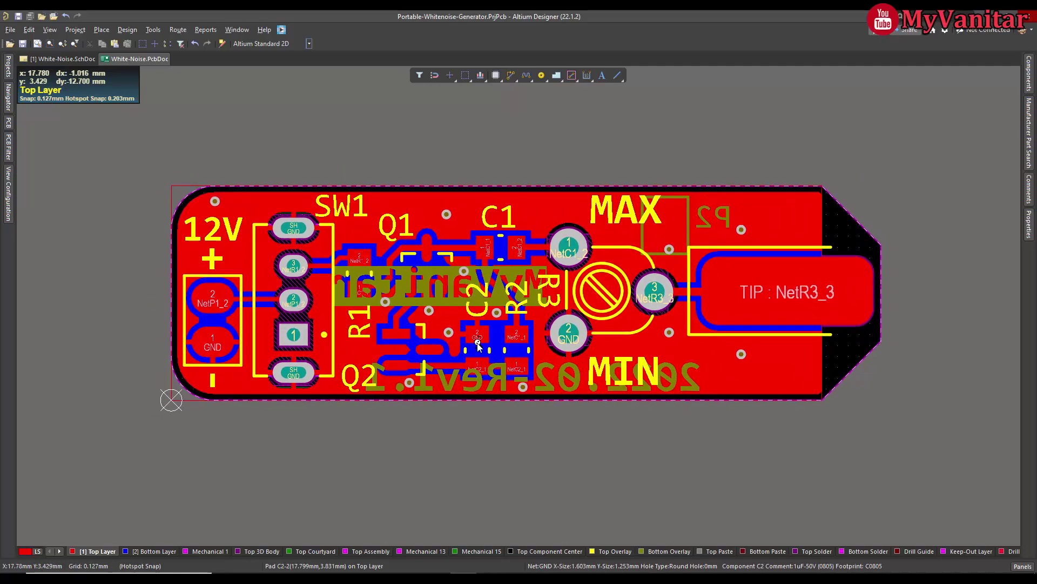
{"action": "scroll", "coordinate": [477, 341], "scroll_direction": "down", "scroll_amount": 1}
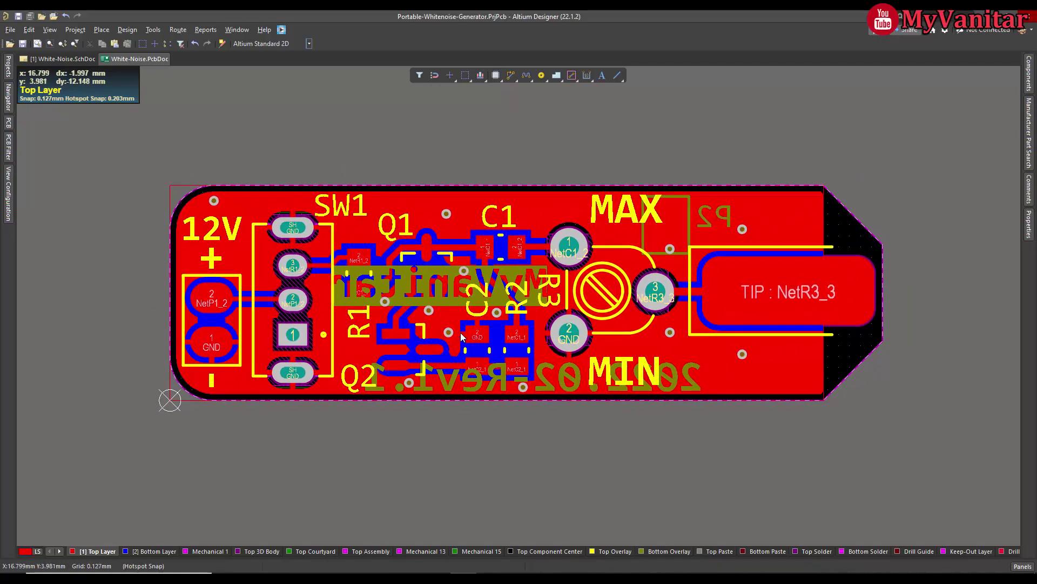